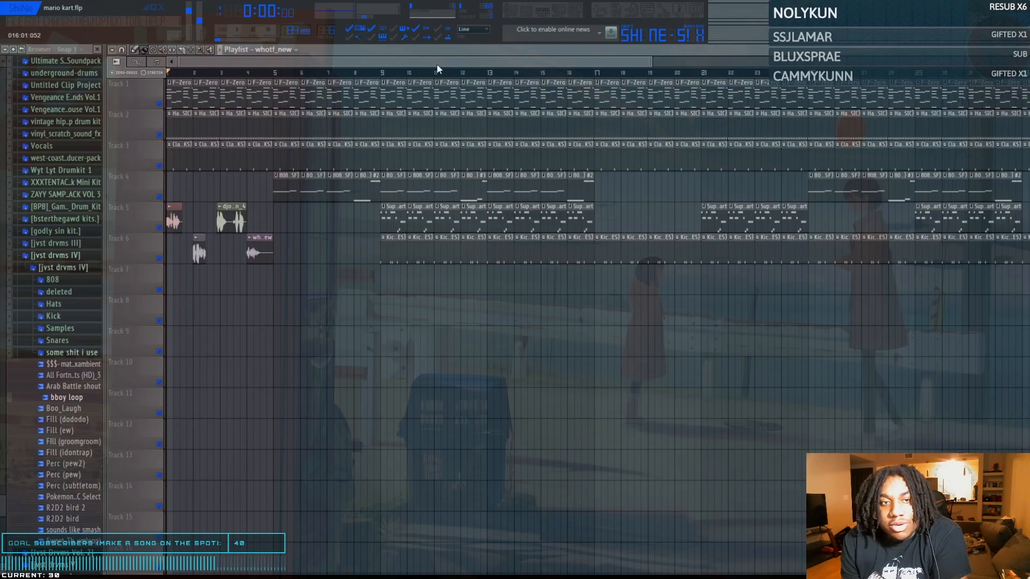
# Stop the song playback and open the channel rack.
pyautogui.scroll(2, 590, 241)
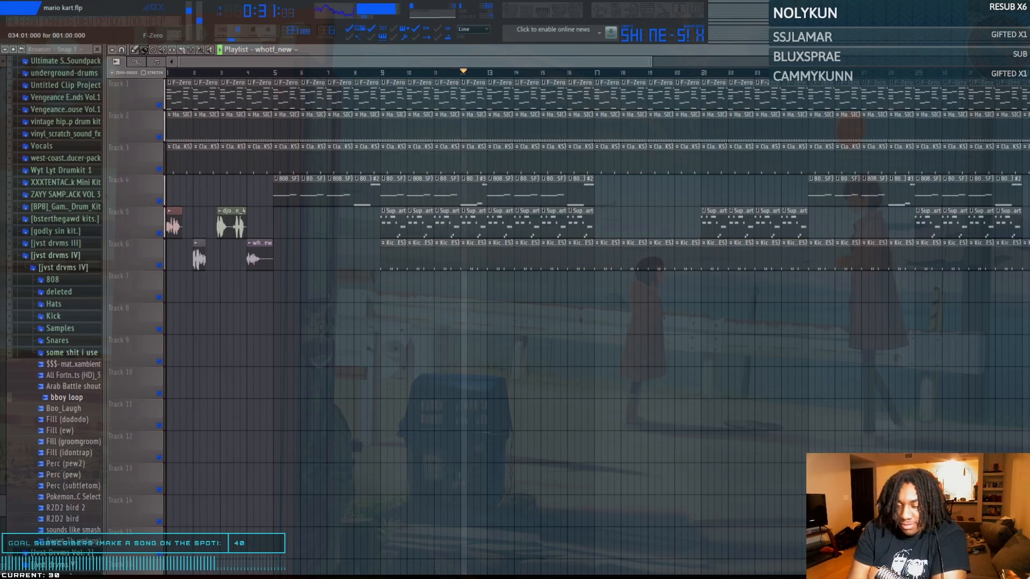
pyautogui.press('space')
pyautogui.press('F6')
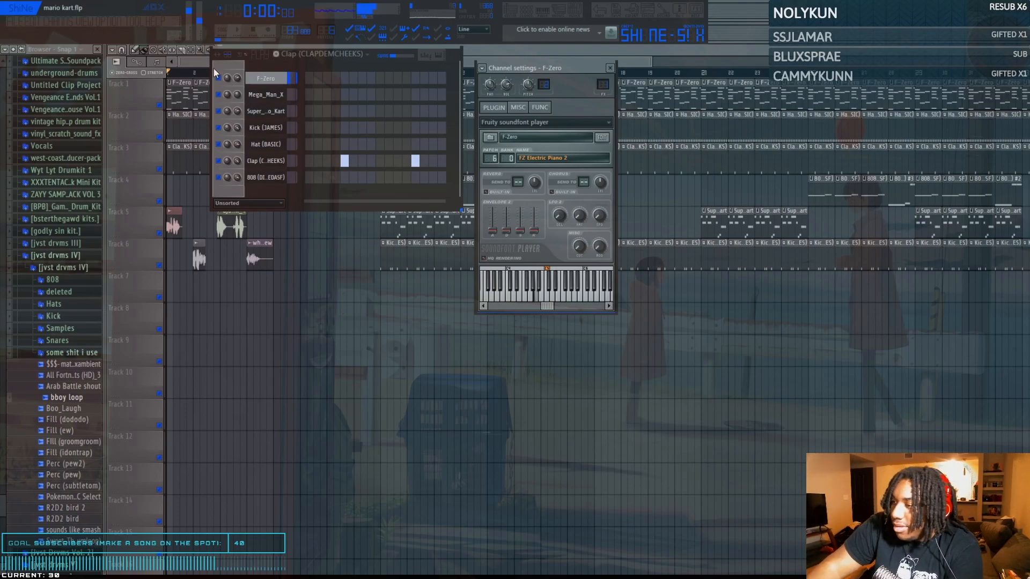
# Open the F-Zero pattern's notes in the piano roll to examine the chord melody.
pyautogui.press('e')
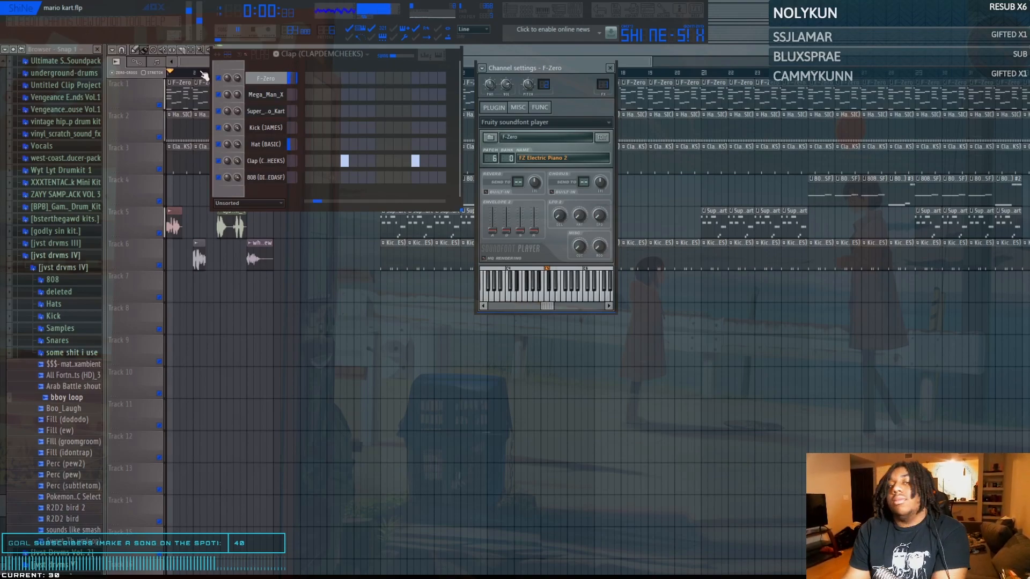
pyautogui.doubleClick(201, 80)
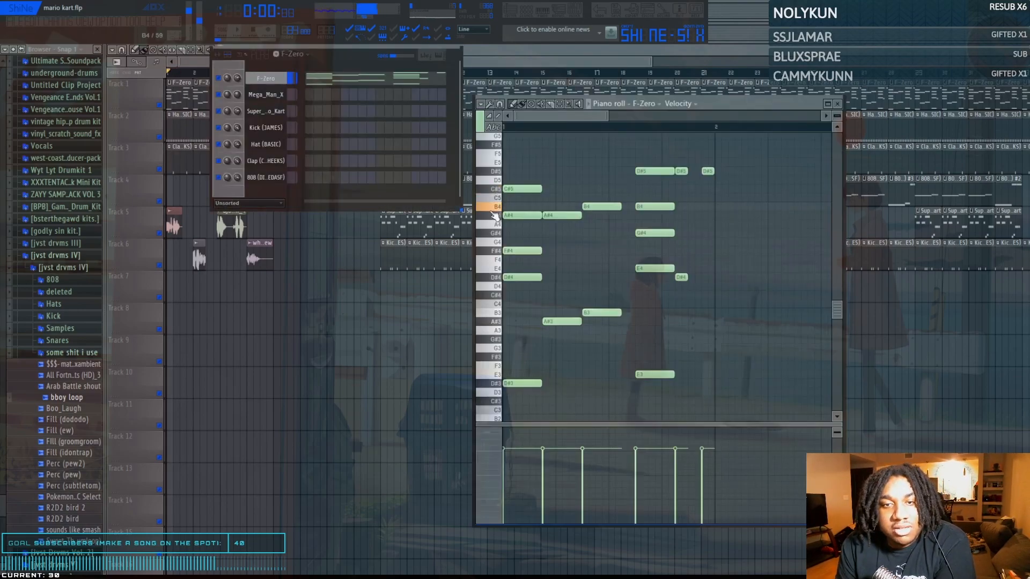
pyautogui.moveTo(606, 118); pyautogui.dragTo(590, 118)
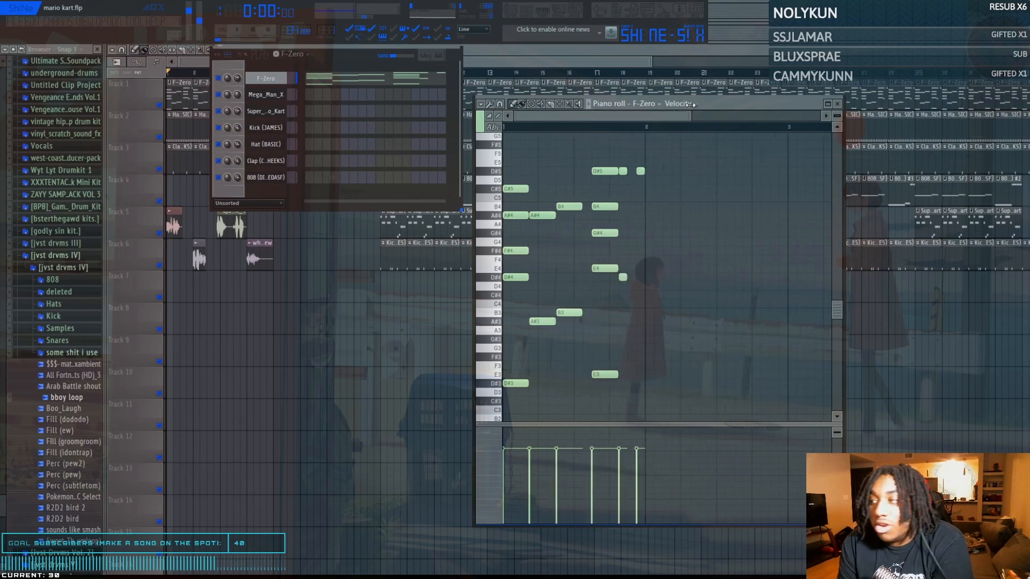
# Open Fruity Parametric EQ 2 on mixer Insert 1 and audition the F-Zero pattern through its curve.
pyautogui.press('F9')
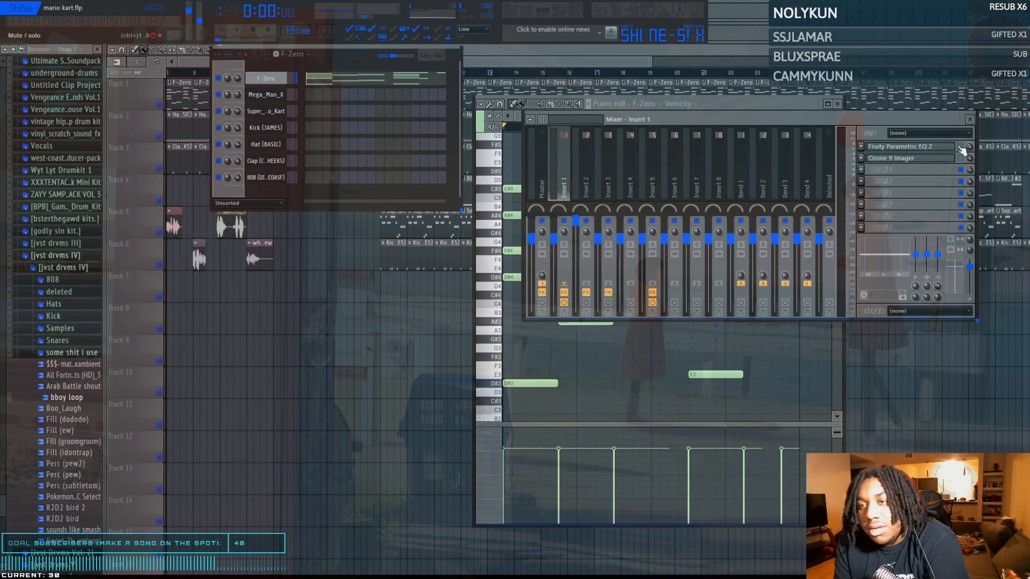
pyautogui.click(892, 147)
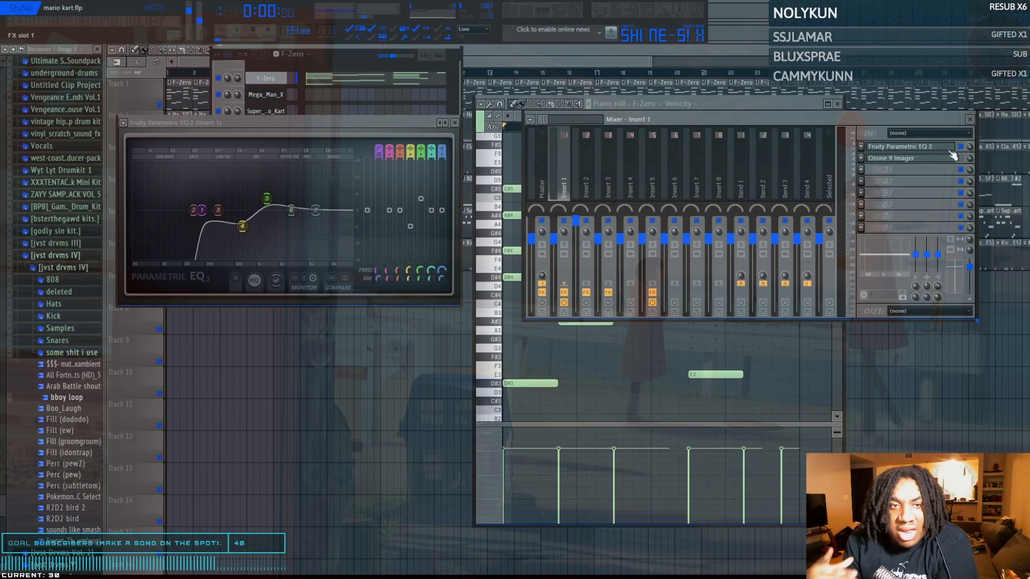
pyautogui.press('space')
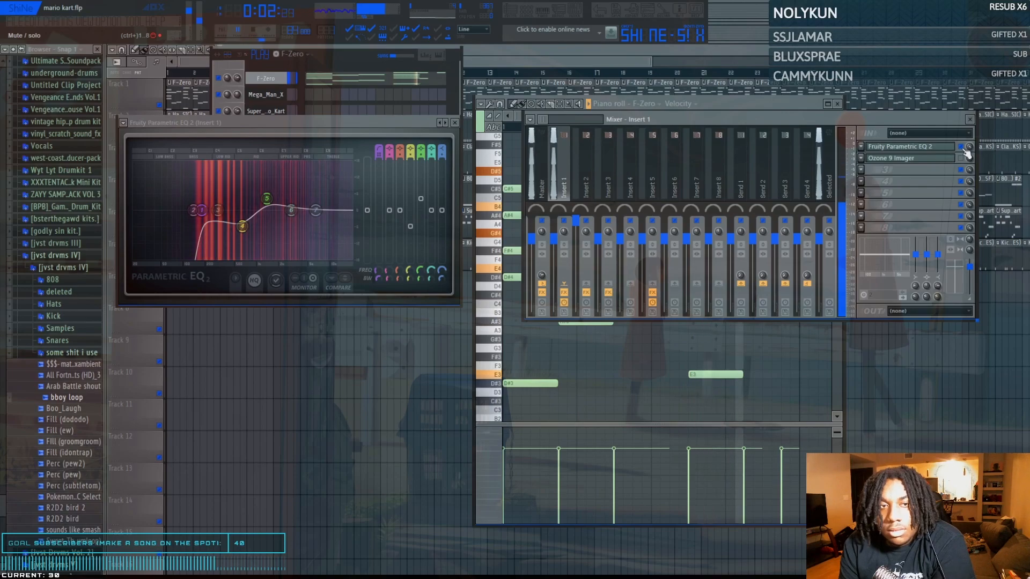
pyautogui.press('space')
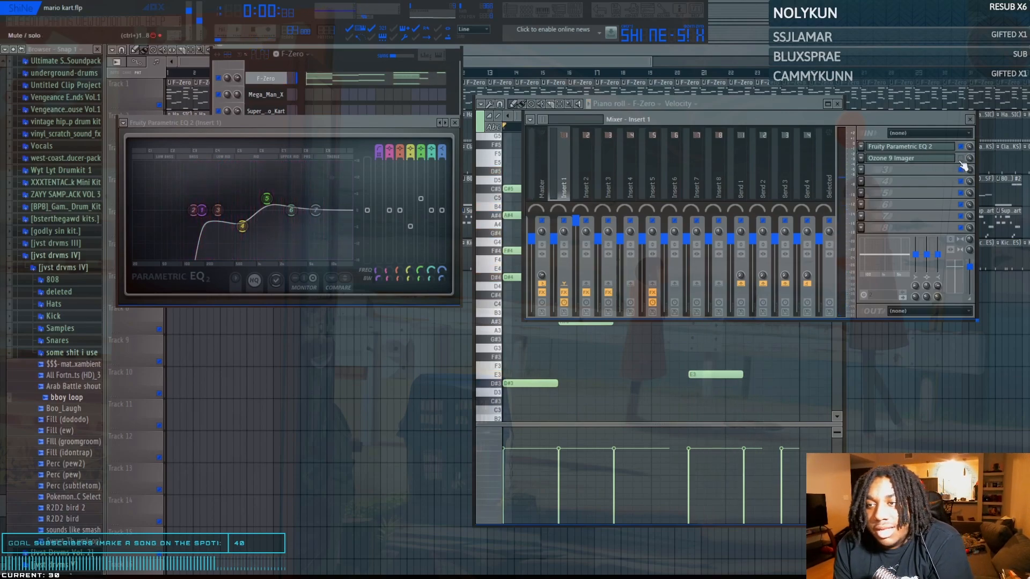
# Open Ozone 9 Imager on Insert 1 and audition the F-Zero pattern while switching the effect to compare the stereo width.
pyautogui.click(933, 159)
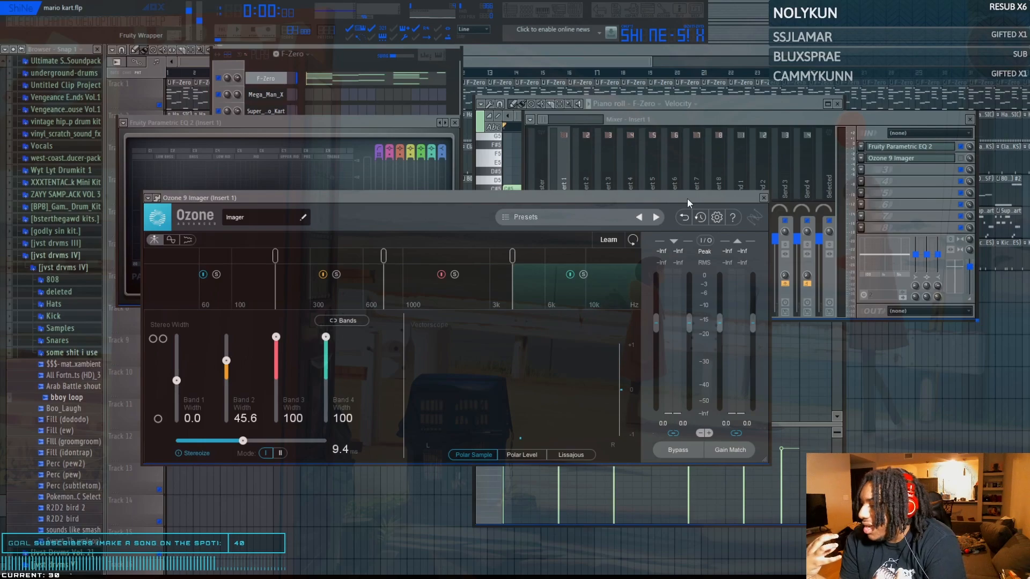
pyautogui.press('space')
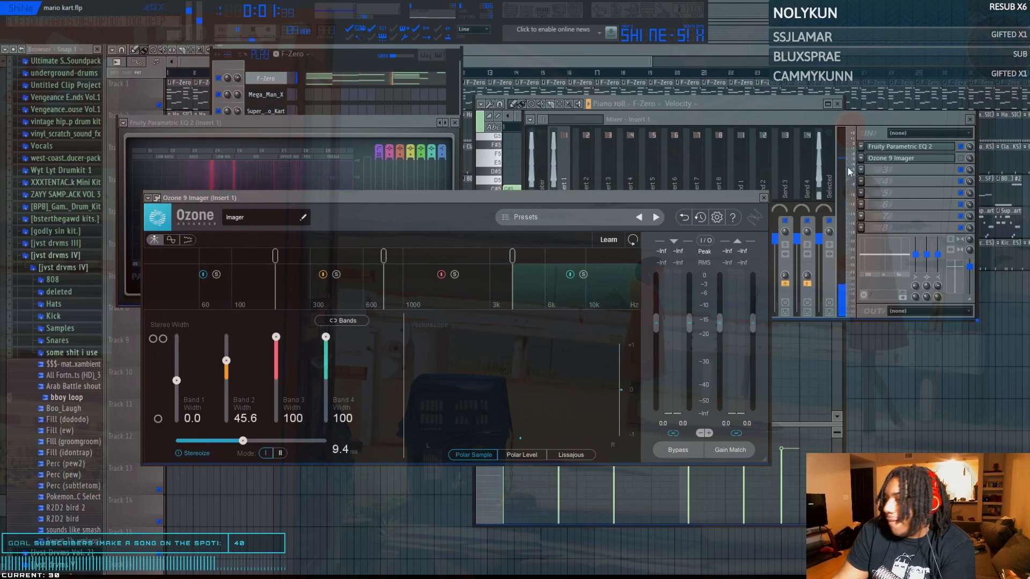
pyautogui.click(966, 164)
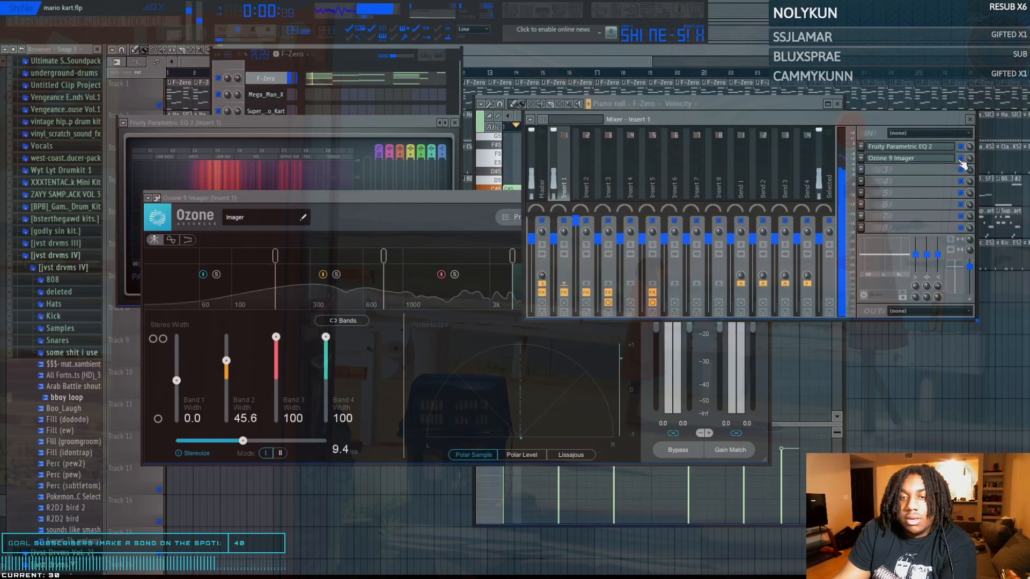
pyautogui.click(510, 199)
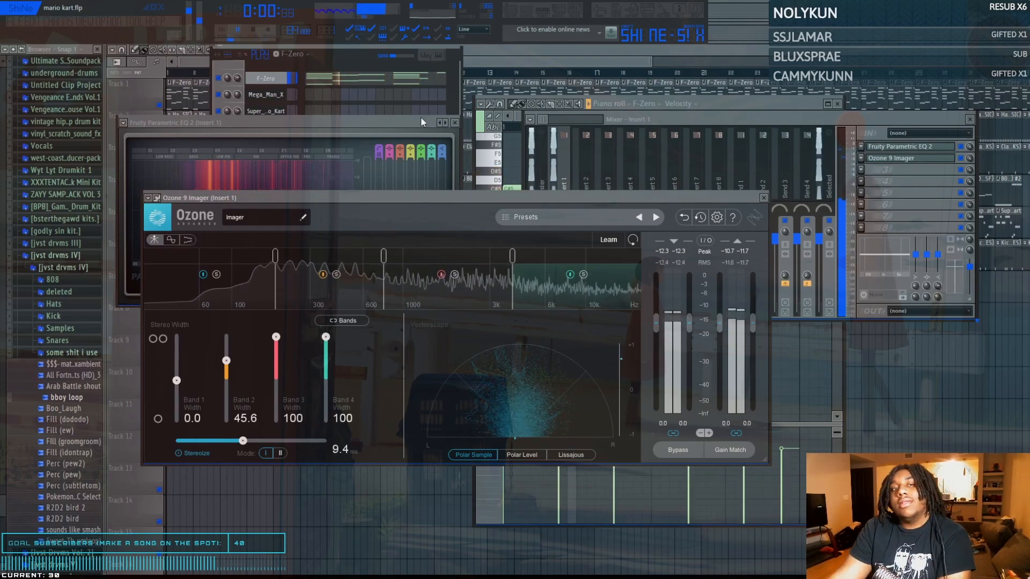
# Show the F-Zero channel's soundfont instrument settings, and close all open windows.
pyautogui.click(279, 77)
pyautogui.click(276, 78)
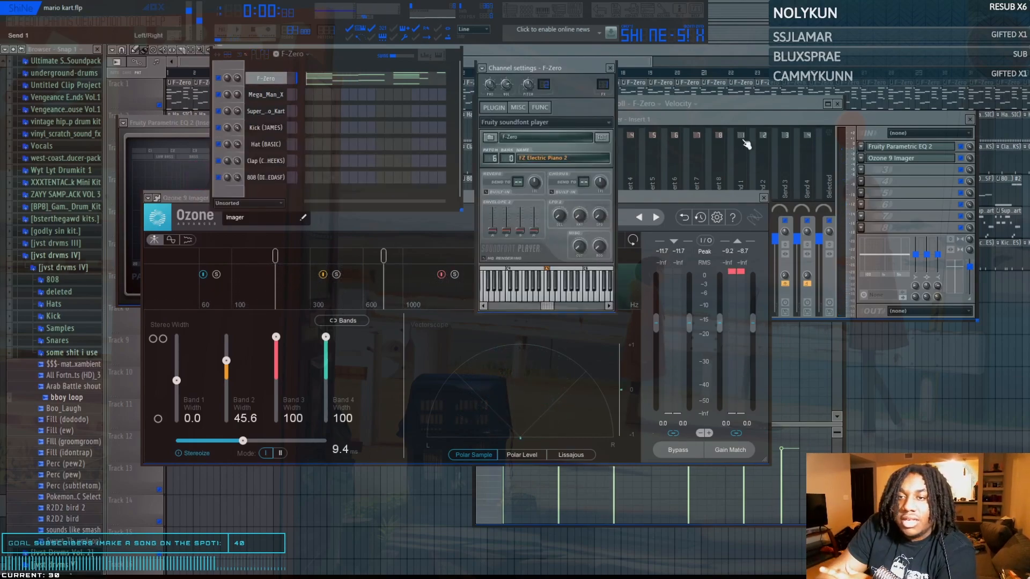
pyautogui.click(742, 121)
pyautogui.press('F12')
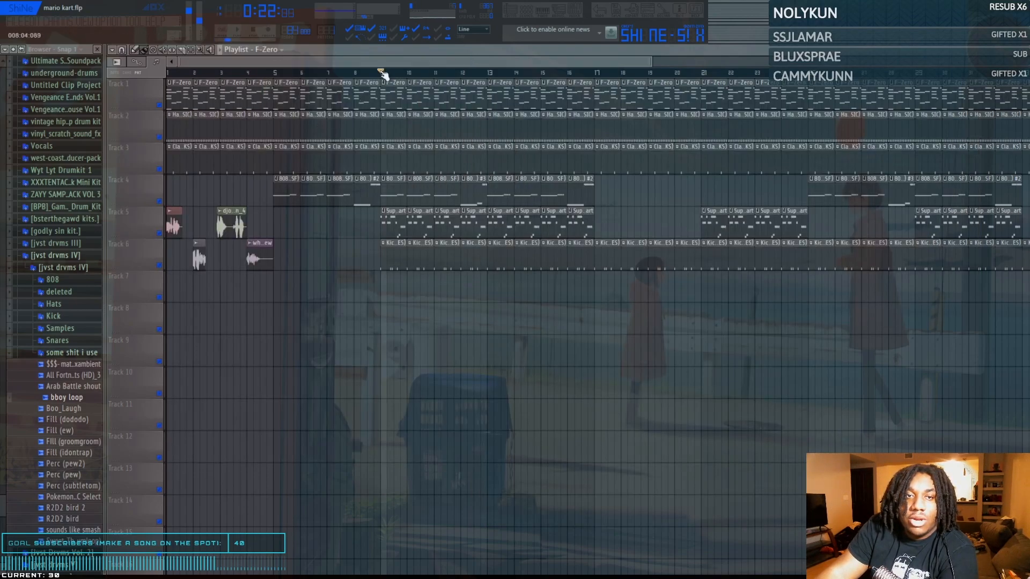
# Play the Super_Mario_Kart pattern from its piano roll and open its channel settings, moving them clear of the notes.
pyautogui.press('space')
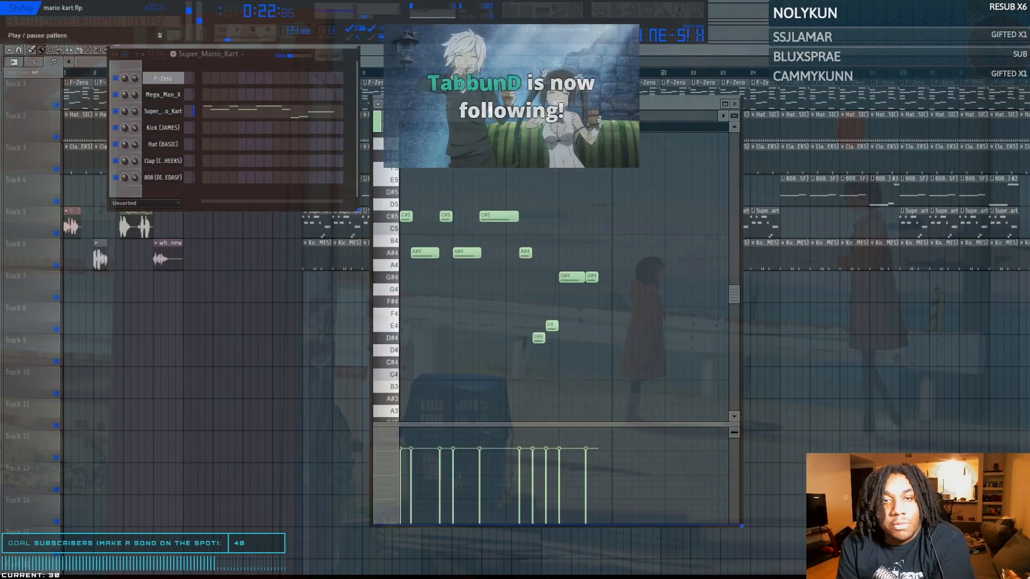
pyautogui.click(486, 105)
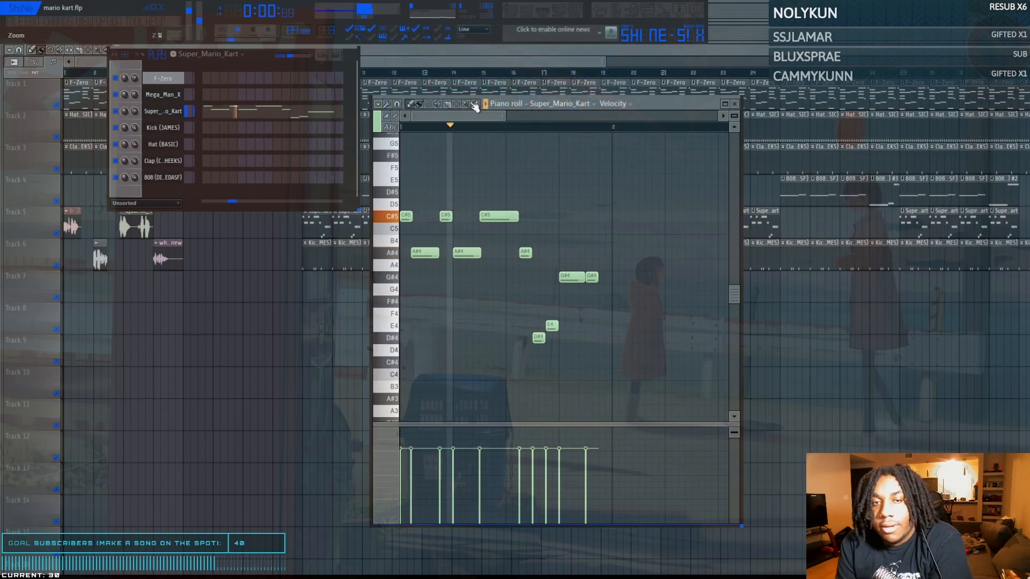
pyautogui.click(163, 111)
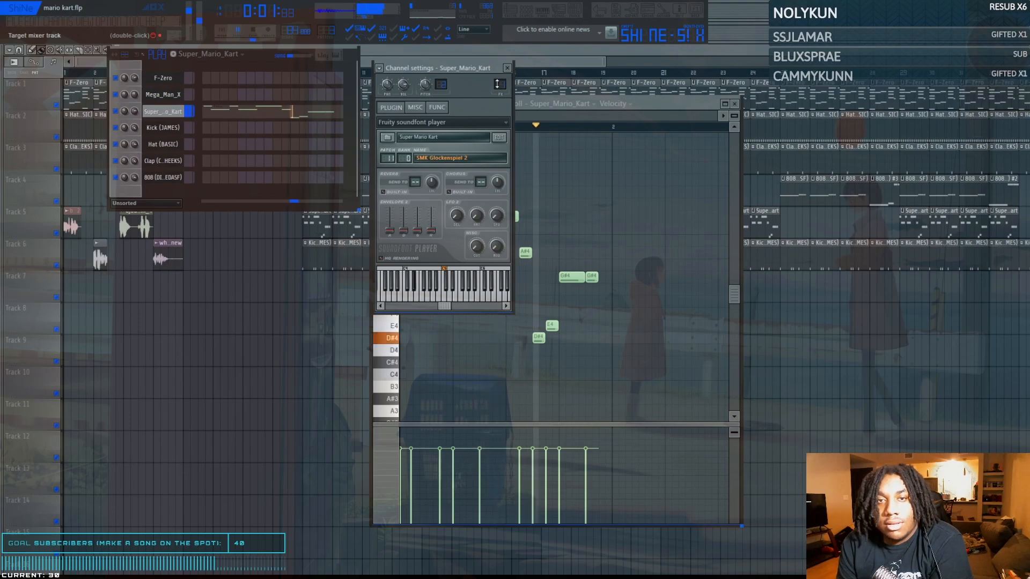
pyautogui.moveTo(491, 69); pyautogui.dragTo(793, 95)
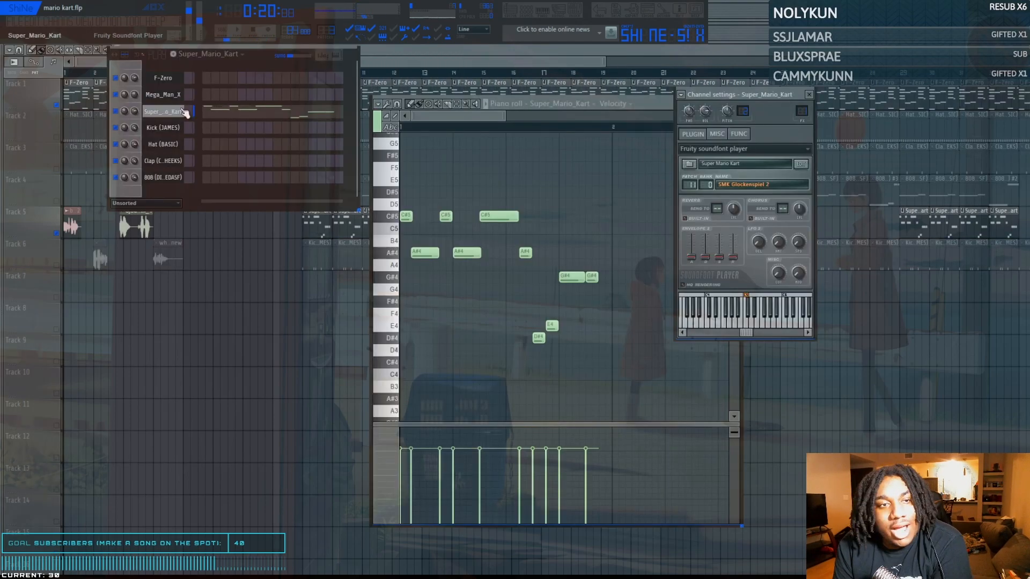
# Open the Insert 1 effects in the mixer and compare the F-Zero and Super_Mario_Kart channels' instrument settings.
pyautogui.doubleClick(801, 111)
pyautogui.moveTo(804, 117); pyautogui.dragTo(854, 138)
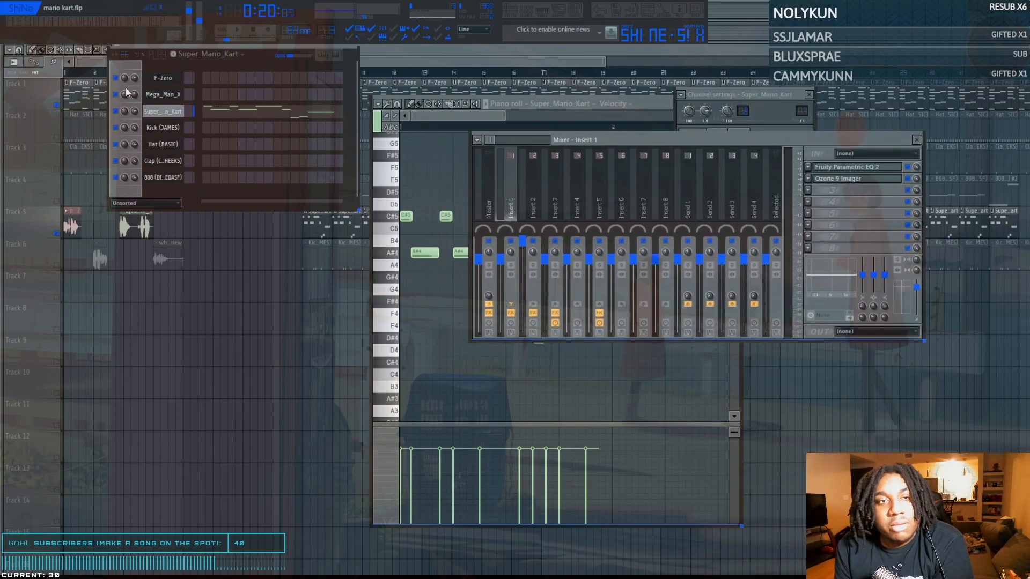
pyautogui.click(162, 78)
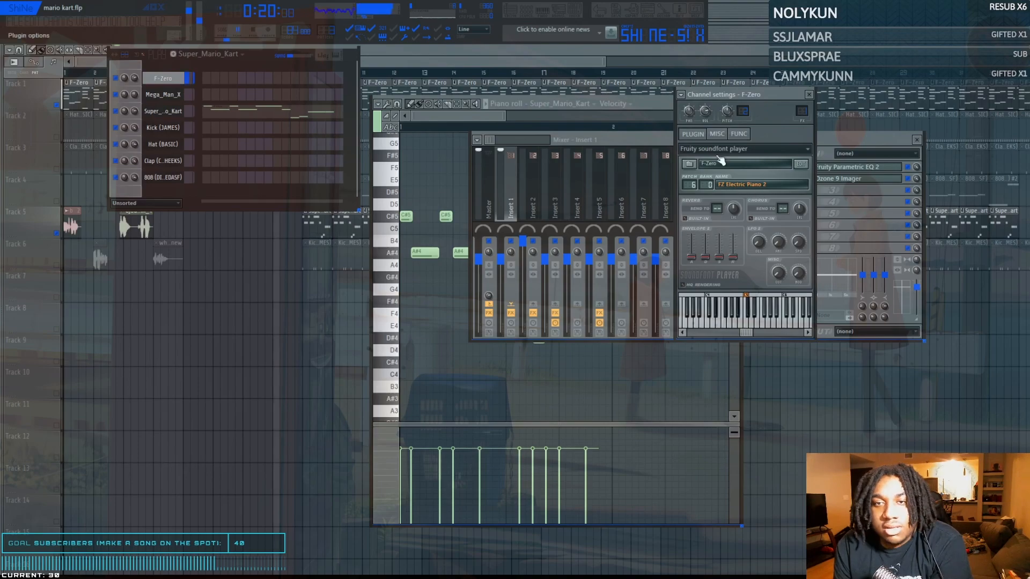
pyautogui.click(163, 111)
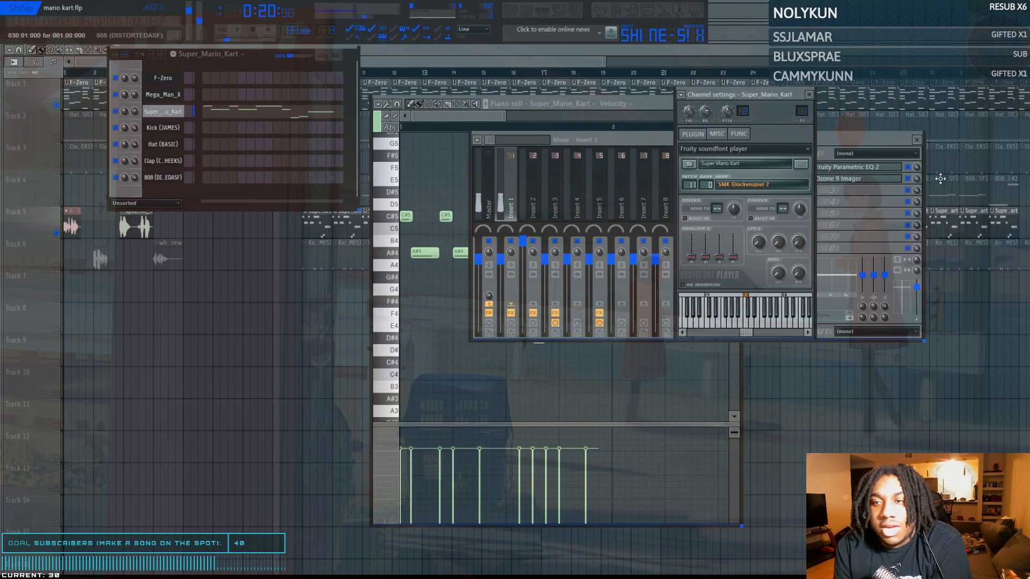
pyautogui.click(914, 174)
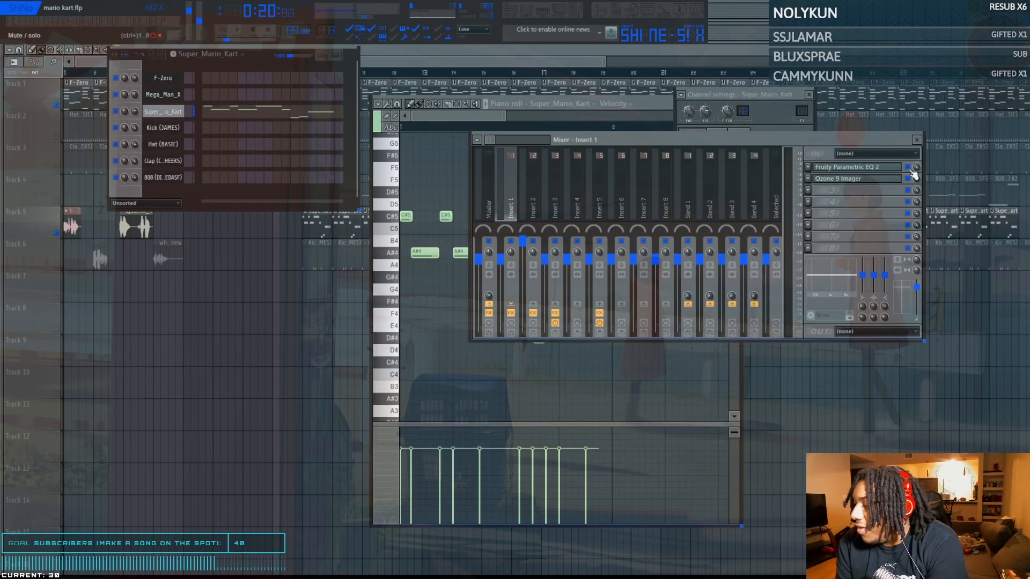
# Close the open windows and play the arrangement with tracks 1 and 5 muted.
pyautogui.press('F12')
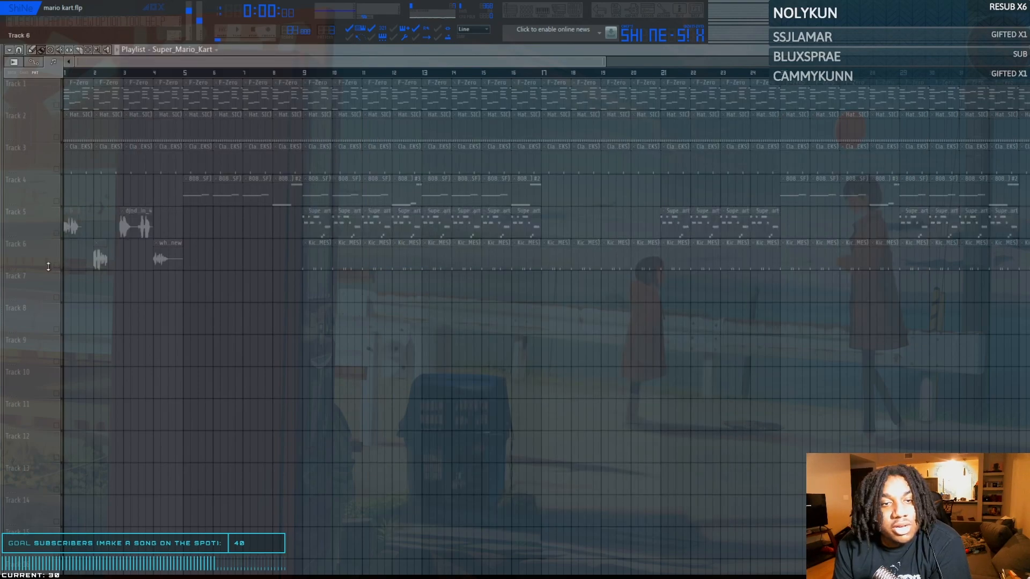
pyautogui.press('space')
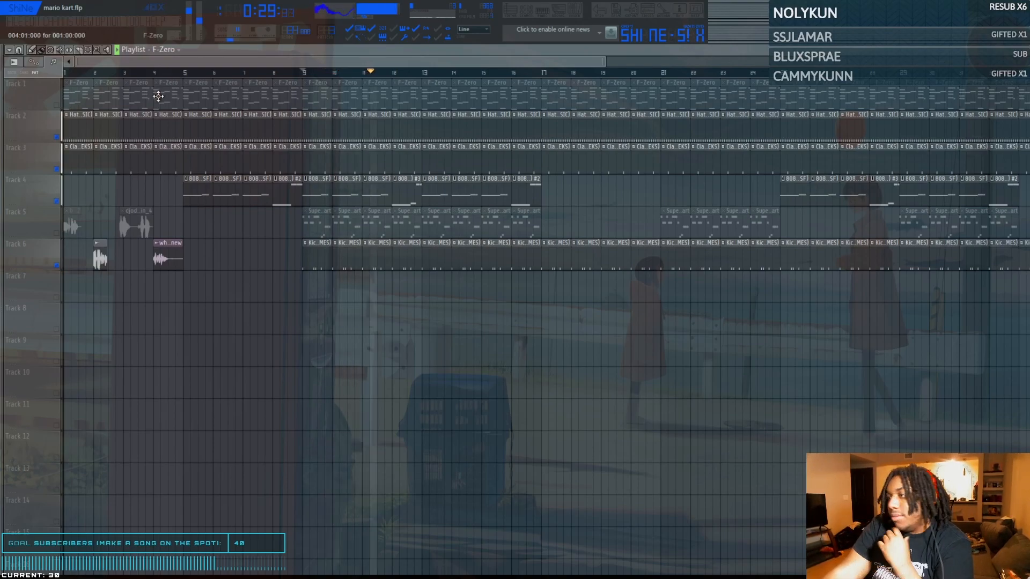
pyautogui.press('space')
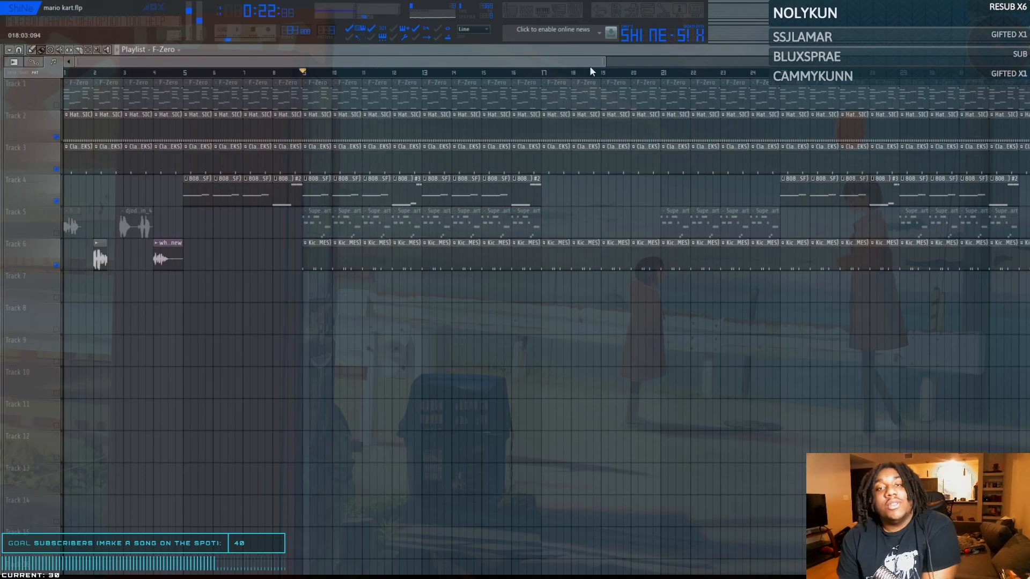
# Show the Kick (JAMES) pattern with its sample settings and Insert 2 Parametric EQ 2, and play it.
pyautogui.click(520, 10)
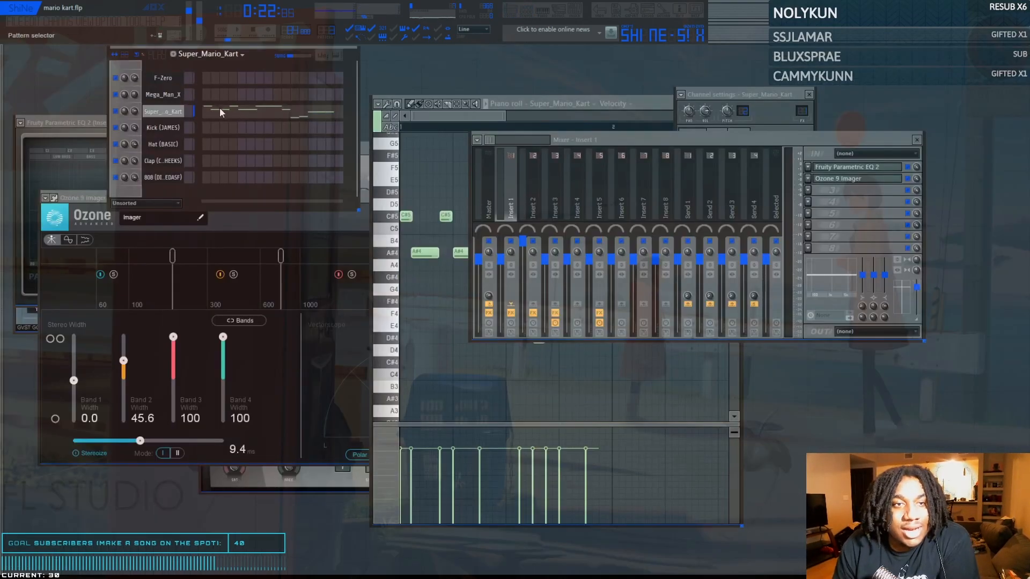
pyautogui.press('KP_Add')
pyautogui.click(161, 128)
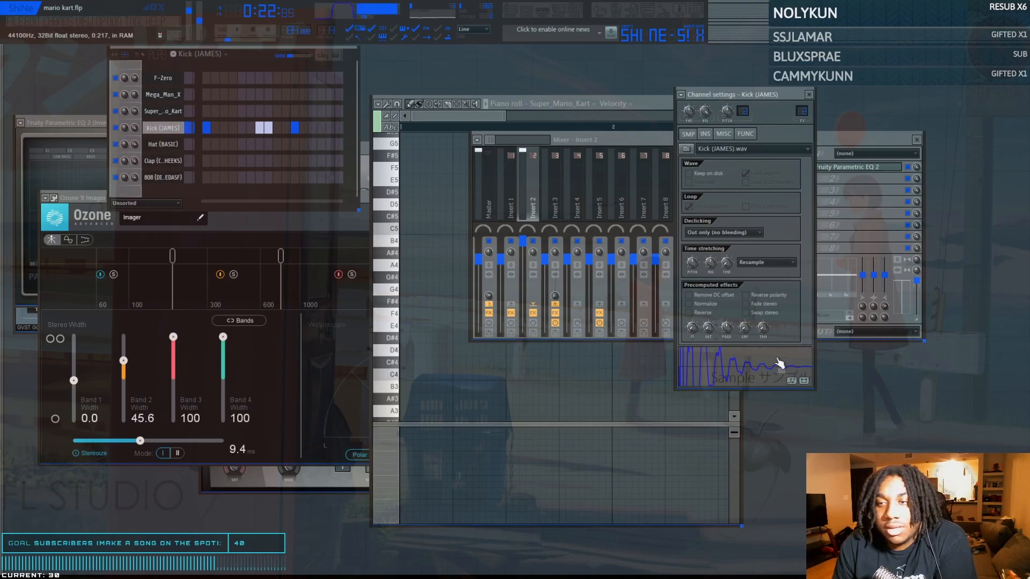
pyautogui.click(532, 170)
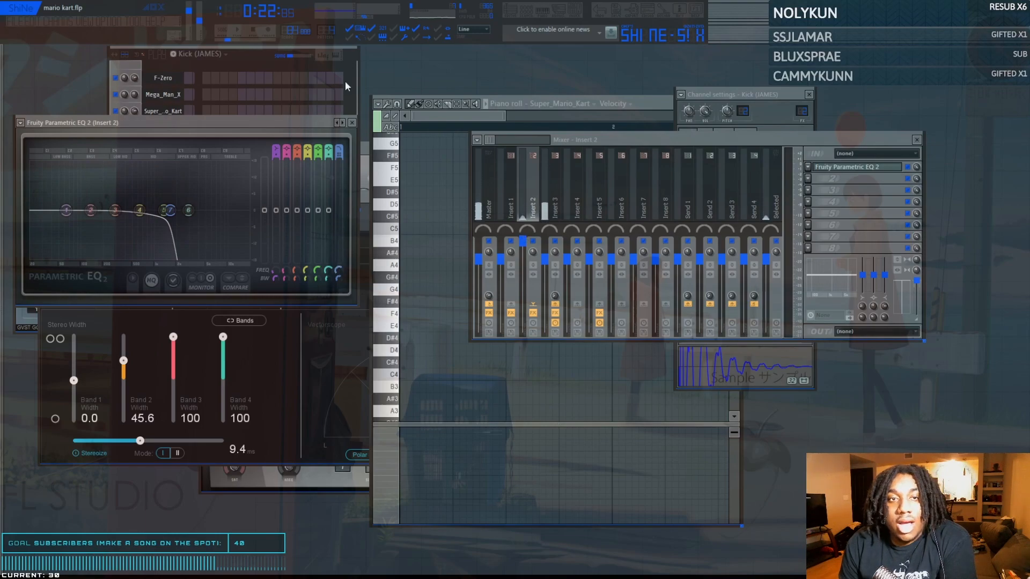
pyautogui.click(290, 68)
pyautogui.press('space')
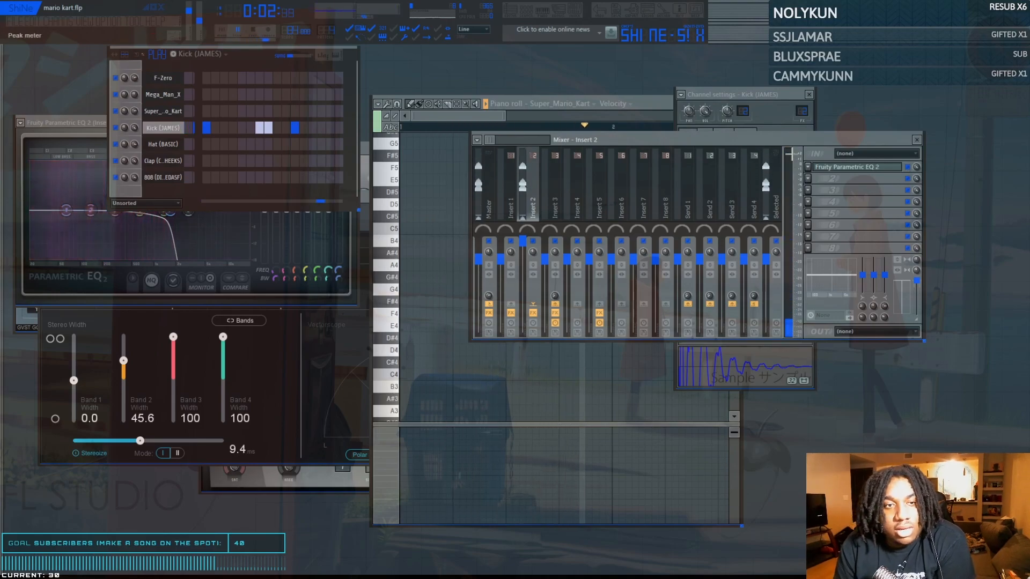
# Show the GClip settings on the Master track and move through the drum patterns, including Clap (CLAPDEMCHEEKS).
pyautogui.click(489, 168)
pyautogui.press('KP_Add')
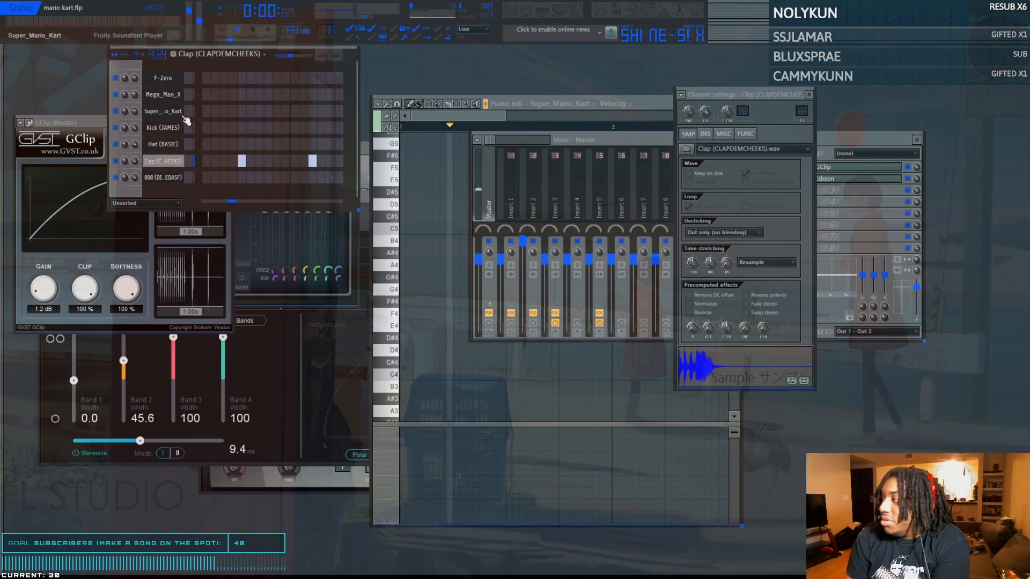
pyautogui.press('Down')
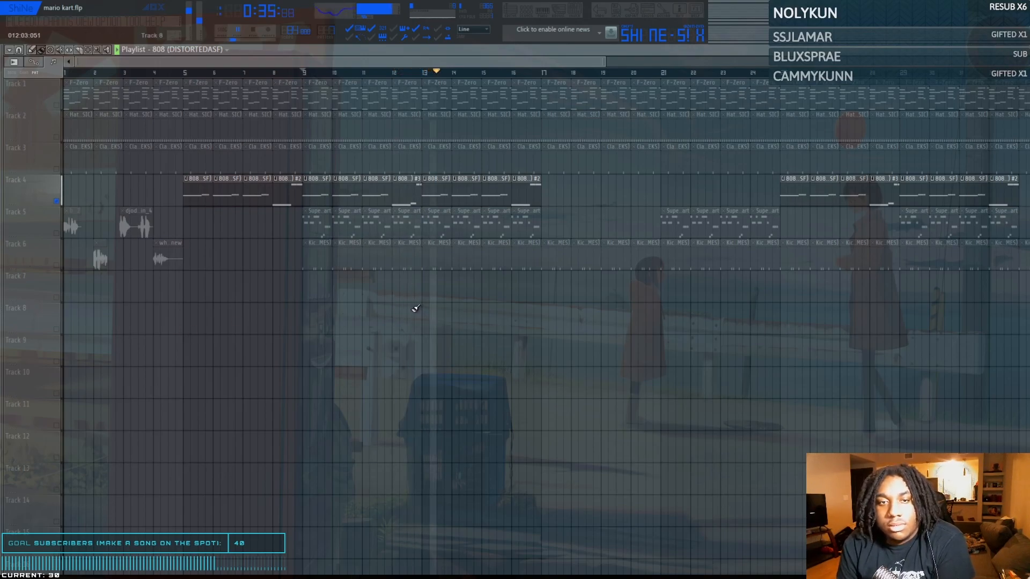
# Open the 808 (DISTORTEDASF) clip at bar 9 in the piano roll, play it, and show the channel rack.
pyautogui.press('space')
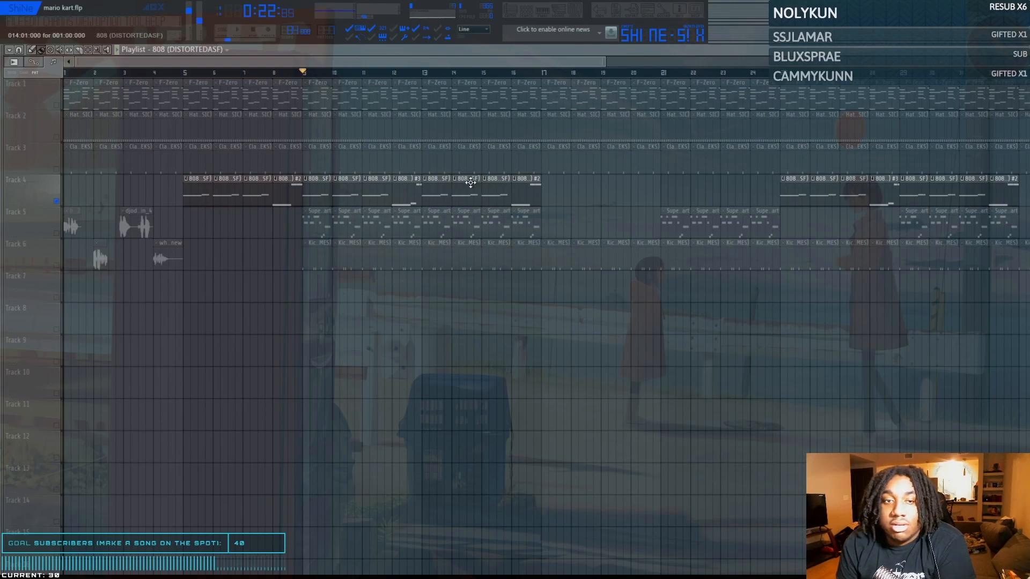
pyautogui.doubleClick(327, 184)
pyautogui.press('space')
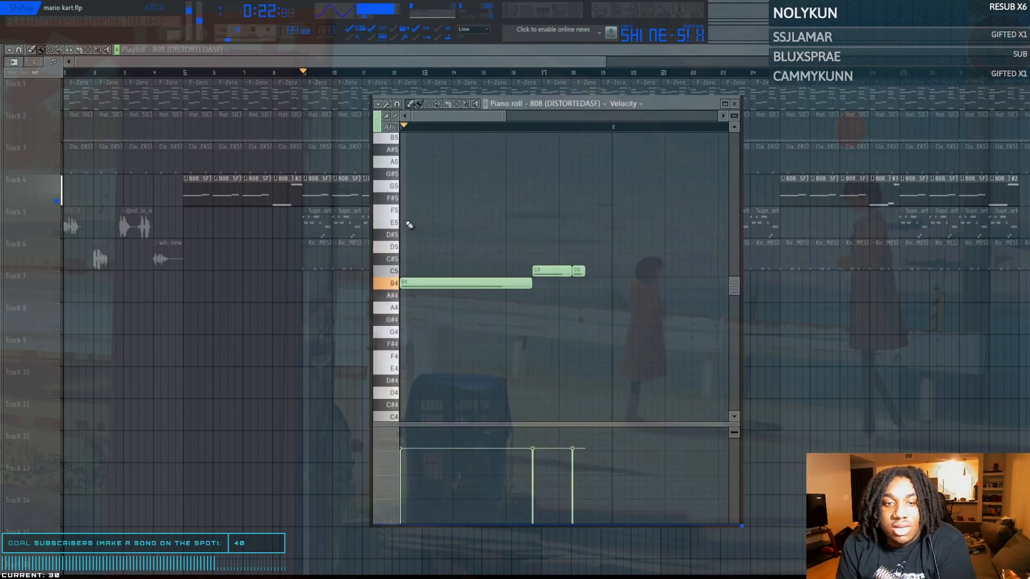
pyautogui.press('F6')
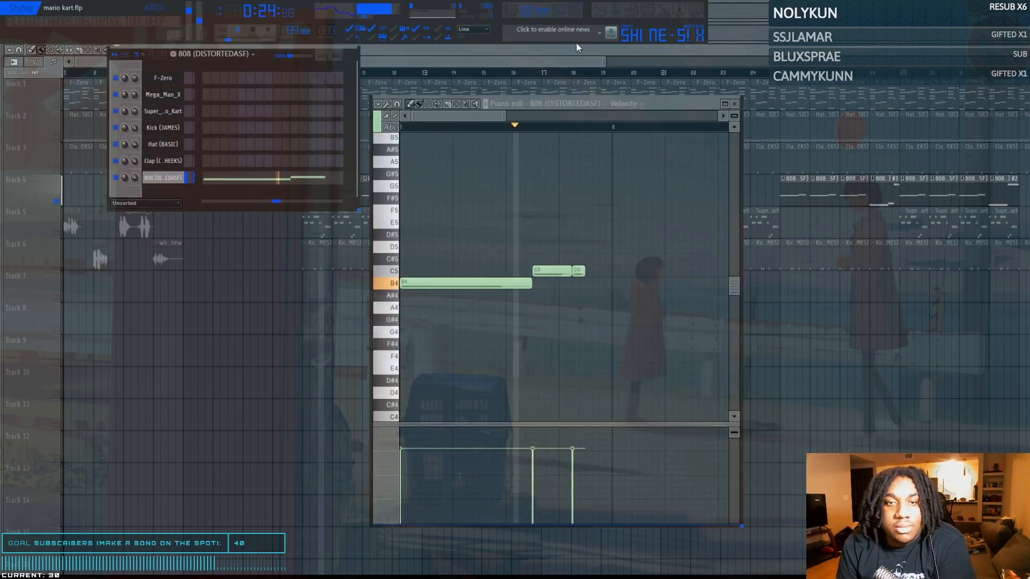
# Show the 808 (DISTORTEDASF) channel's sample settings and volume envelope, and audition the sample.
pyautogui.click(163, 177)
pyautogui.press('space')
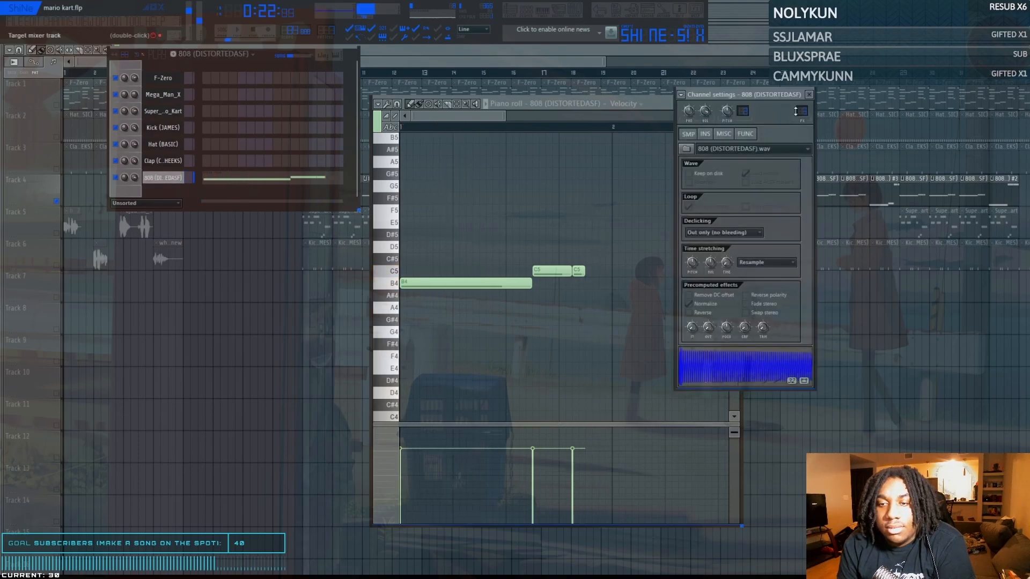
pyautogui.click(705, 133)
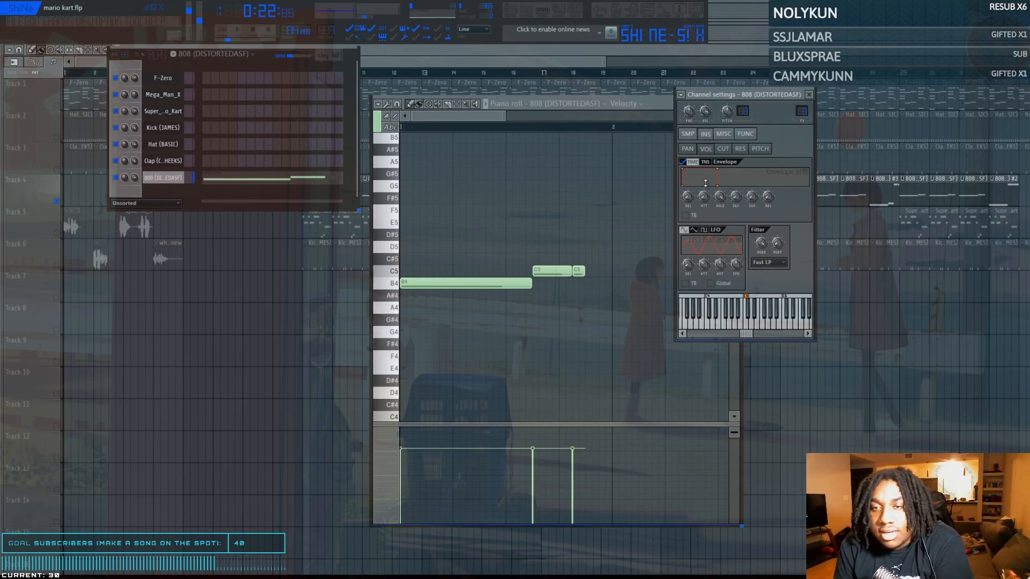
pyautogui.press('b')
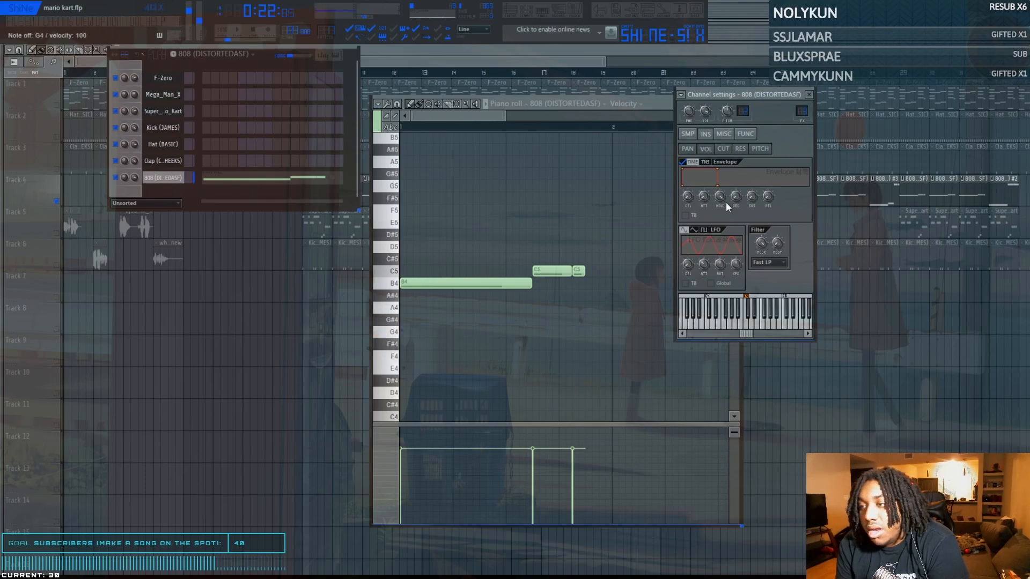
# Show the 808's Insert 3 mixer effects and miscellaneous channel settings, audition notes, and return to its volume envelope.
pyautogui.click(687, 134)
pyautogui.doubleClick(798, 110)
pyautogui.click(724, 134)
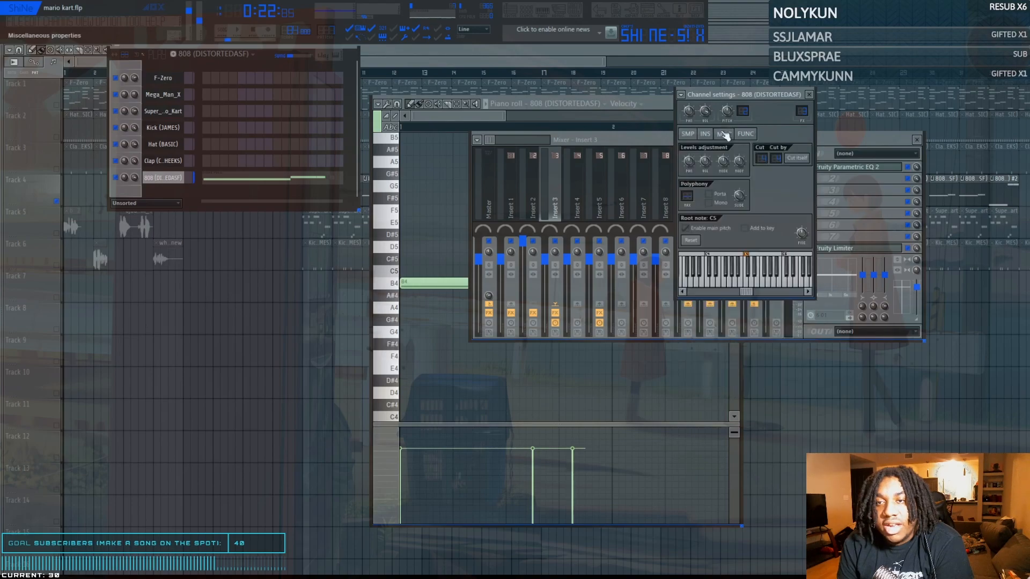
pyautogui.press('n')
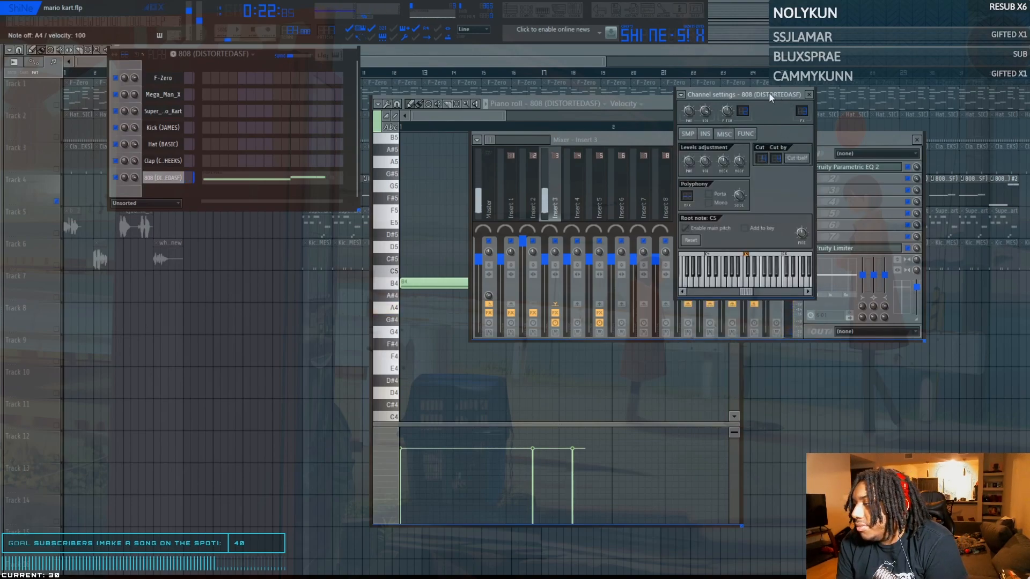
pyautogui.press('b')
pyautogui.click(706, 134)
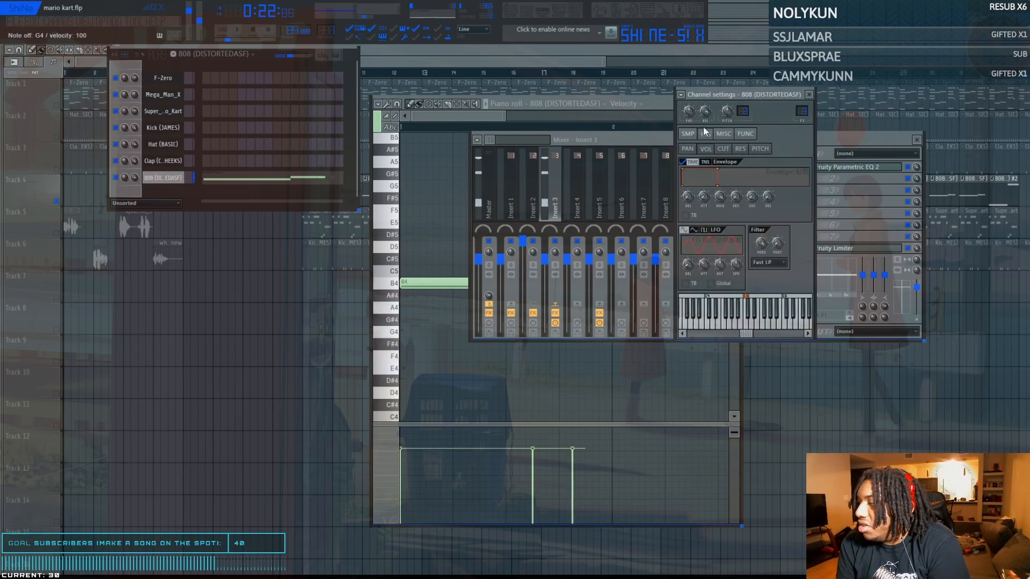
# Close the open windows and play the full arrangement from bar 9.
pyautogui.press('F12')
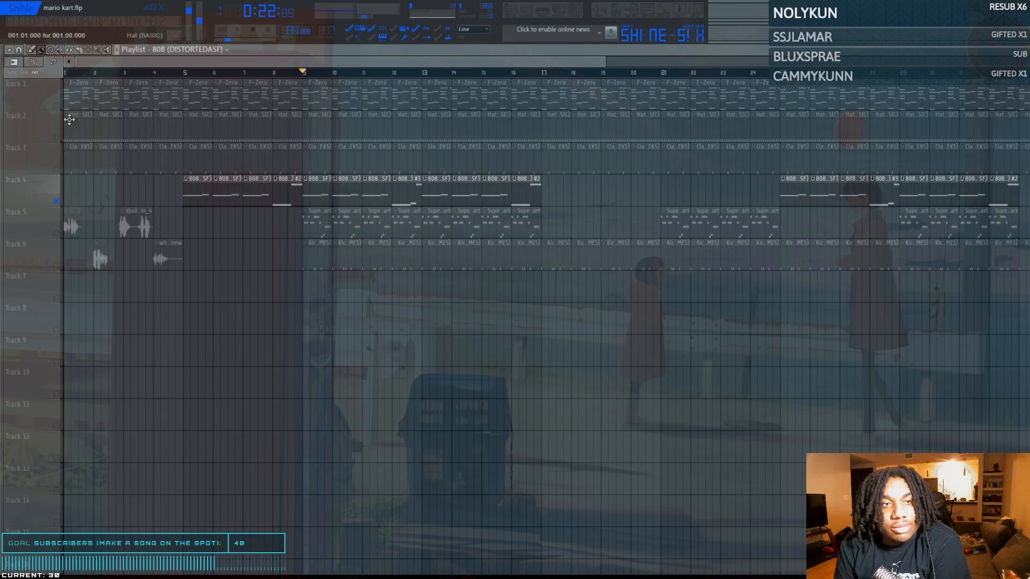
pyautogui.press('space')
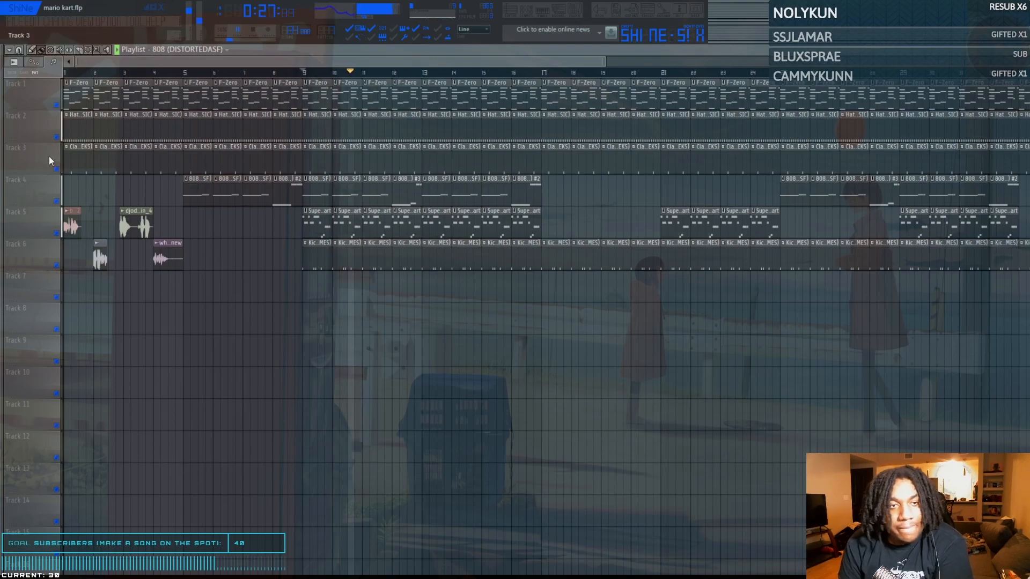
pyautogui.press('space')
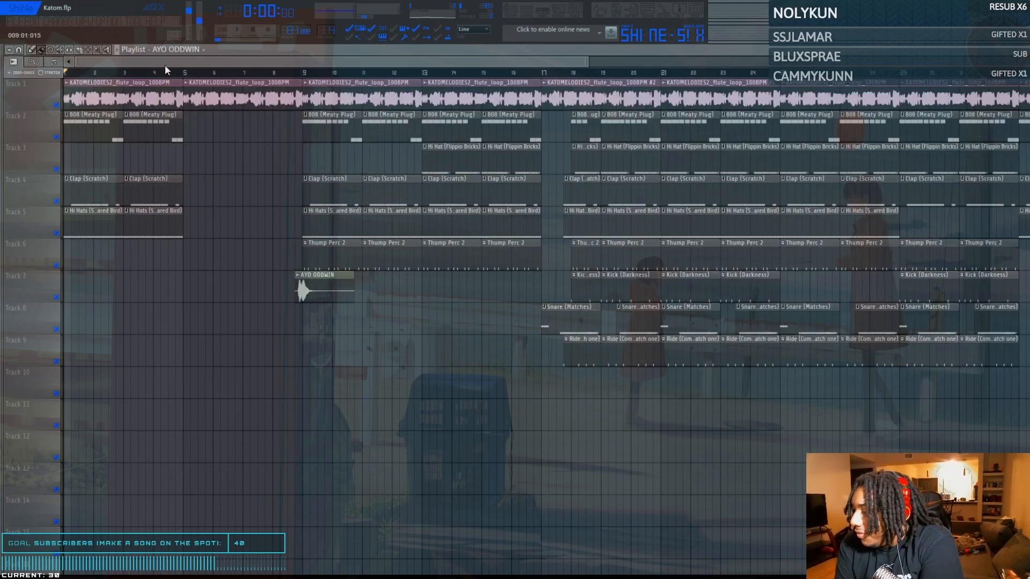
# Play the Katom.flp arrangement from the beginning, and play it again with track 1 soloed.
pyautogui.press('space')
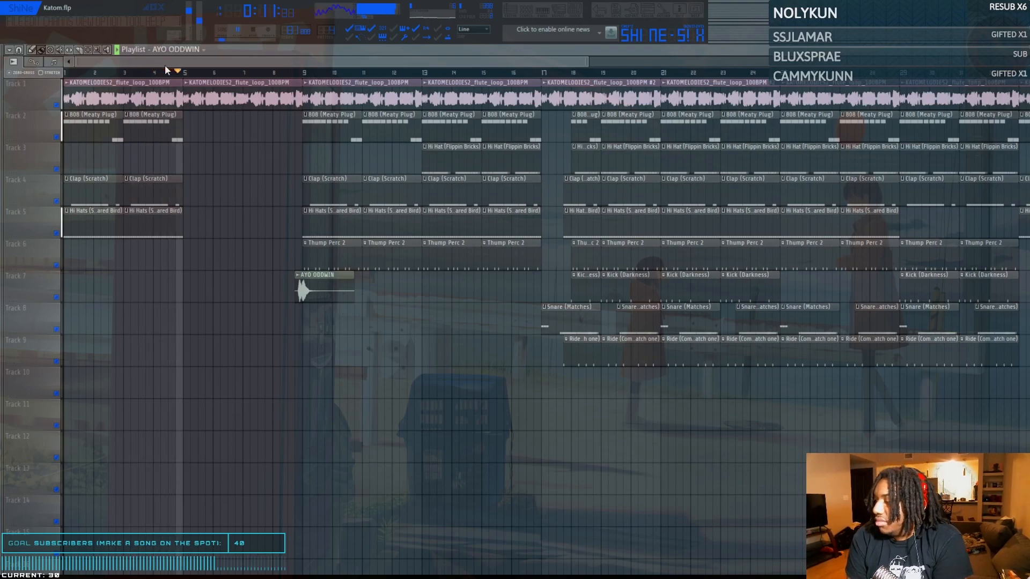
pyautogui.keyDown('ctrl'); pyautogui.click(56, 104); pyautogui.keyUp('ctrl')
pyautogui.press('space')
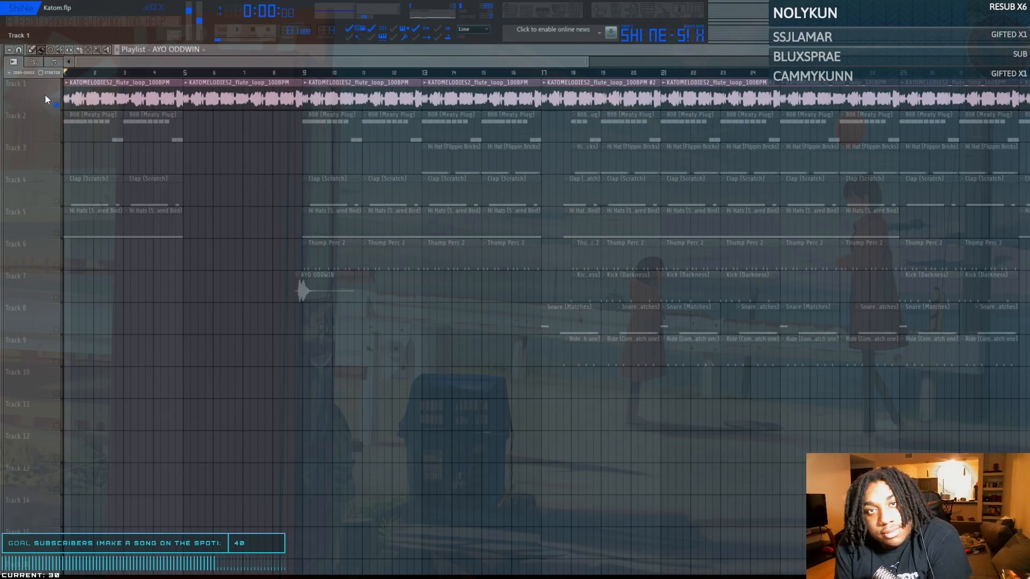
pyautogui.press('space')
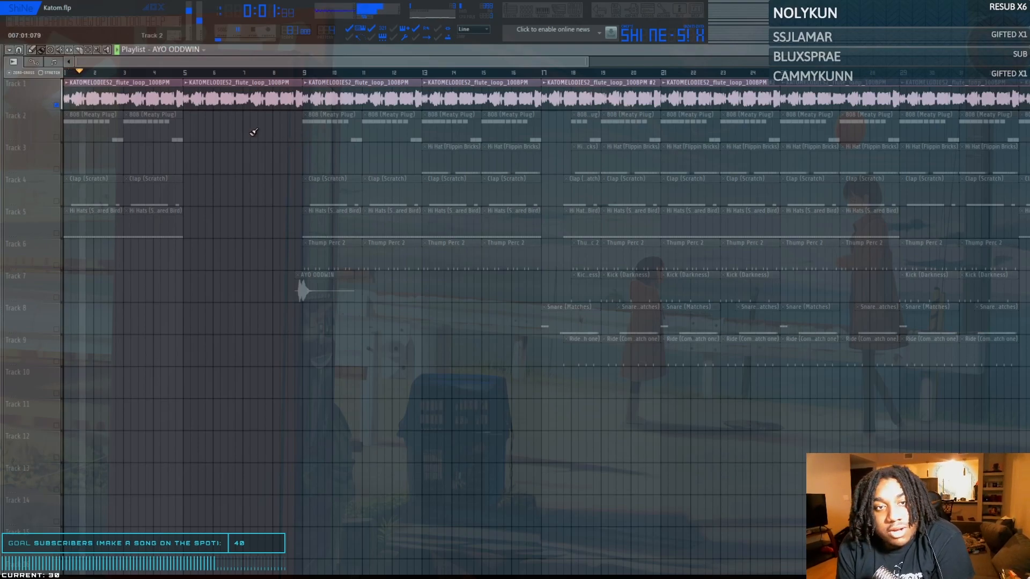
# Show the flute loop's channel settings and Insert 1 effects, audition it with Fruity Reeverb 2 and Parametric EQ 2 bypassed, and mute track 1.
pyautogui.doubleClick(237, 82)
pyautogui.press('F9')
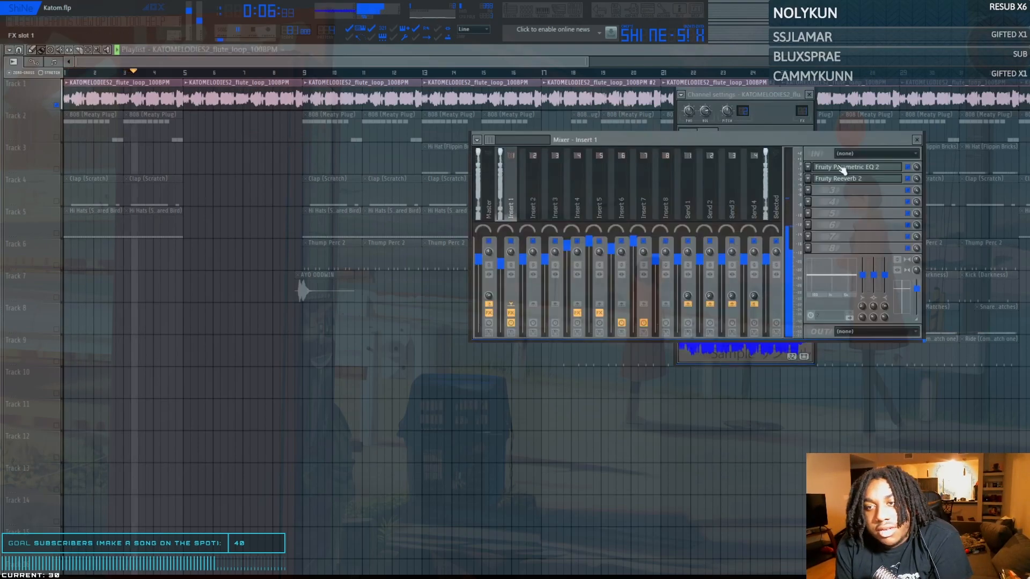
pyautogui.click(907, 179)
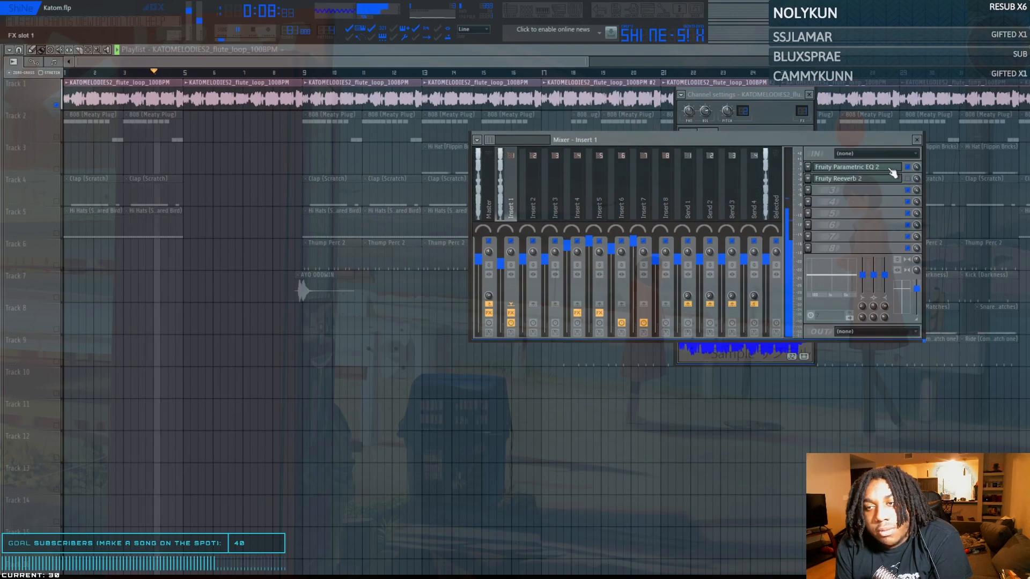
pyautogui.click(907, 167)
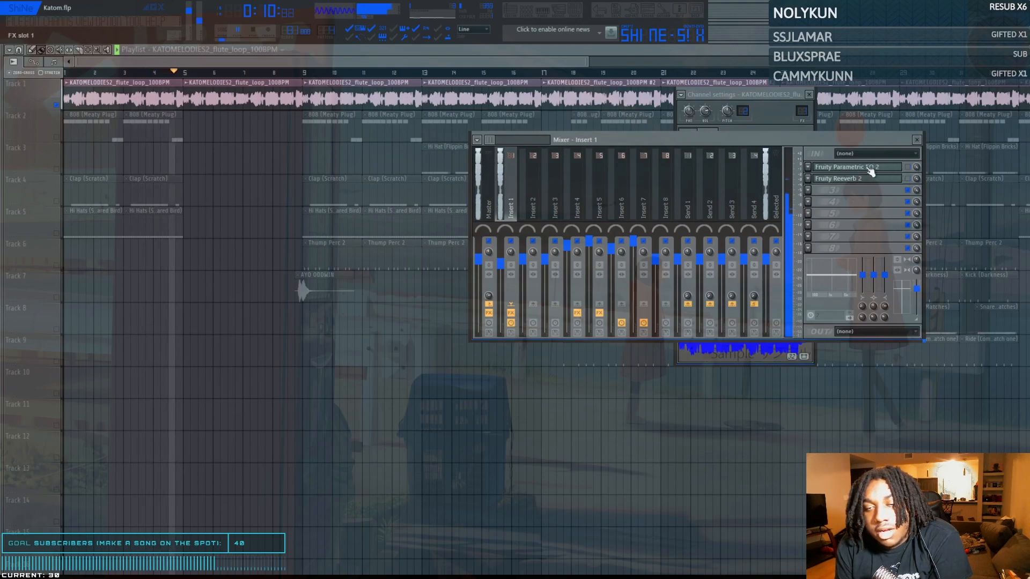
pyautogui.click(870, 172)
pyautogui.click(52, 106)
pyautogui.press('space')
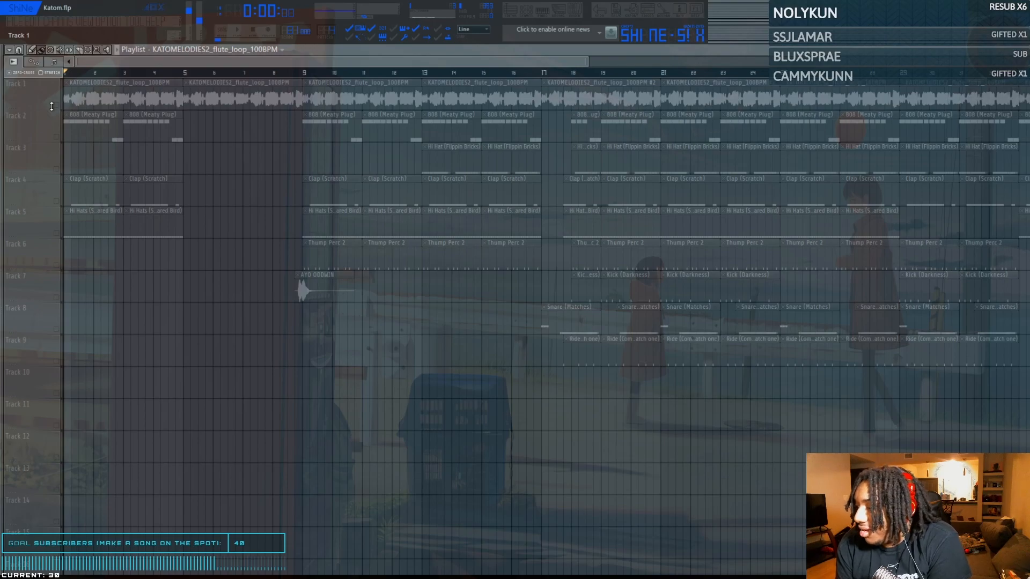
# Unmute every track except the flute loop on track 1 and play the drums from bar 19.
pyautogui.moveTo(57, 137); pyautogui.dragTo(59, 237)
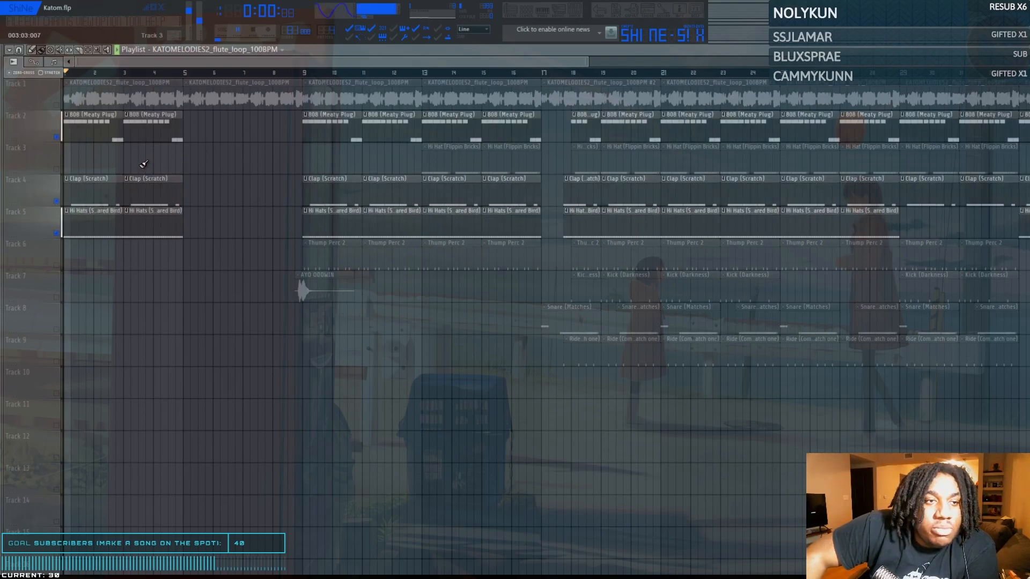
pyautogui.press('space')
pyautogui.moveTo(543, 72); pyautogui.dragTo(606, 72)
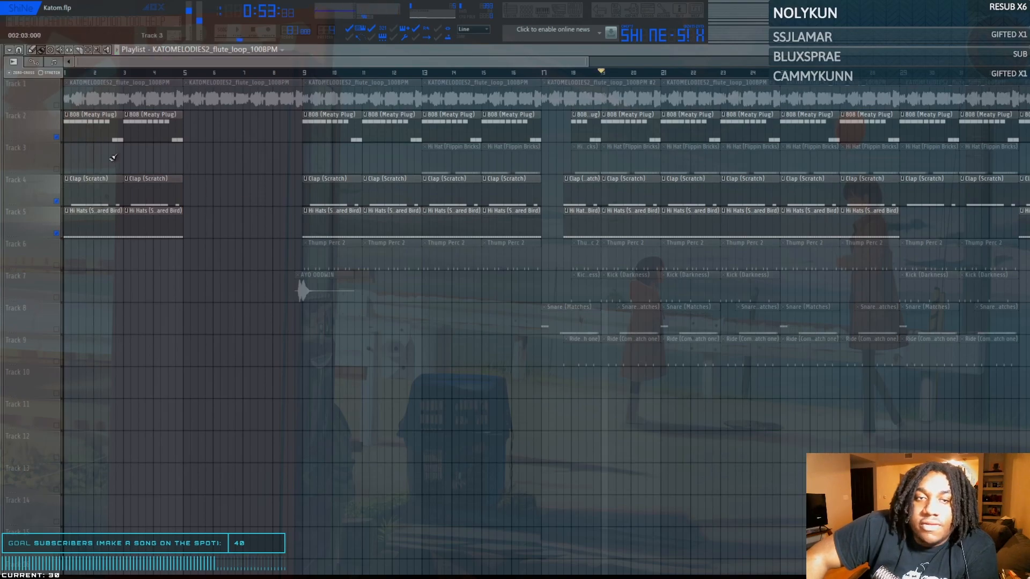
pyautogui.click(59, 110)
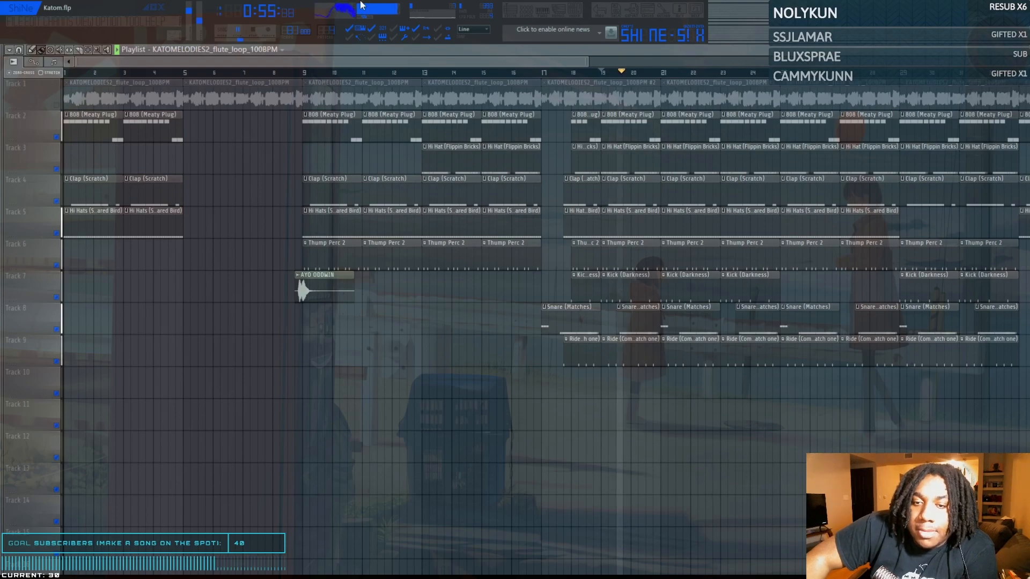
pyautogui.moveTo(561, 57); pyautogui.dragTo(630, 53)
pyautogui.press('space')
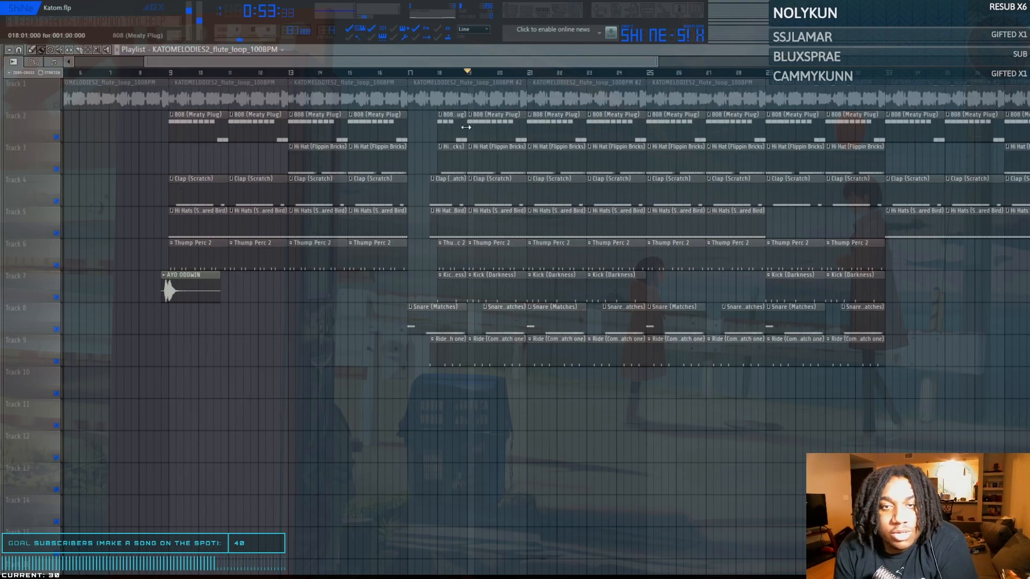
# Open the 808 (Meaty Plug) clip at bar 19 in the piano roll and play its pattern.
pyautogui.doubleClick(485, 128)
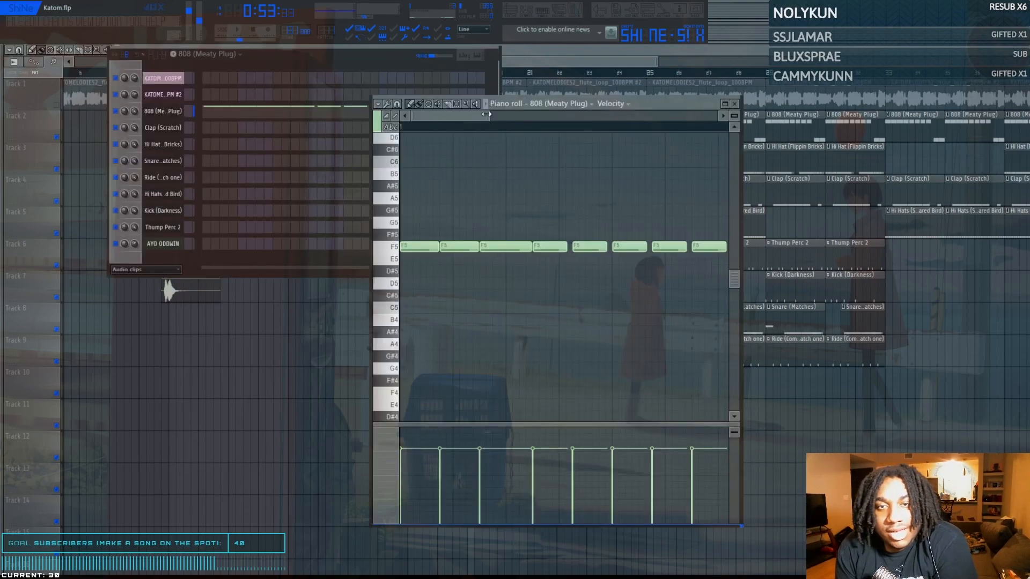
pyautogui.press('space')
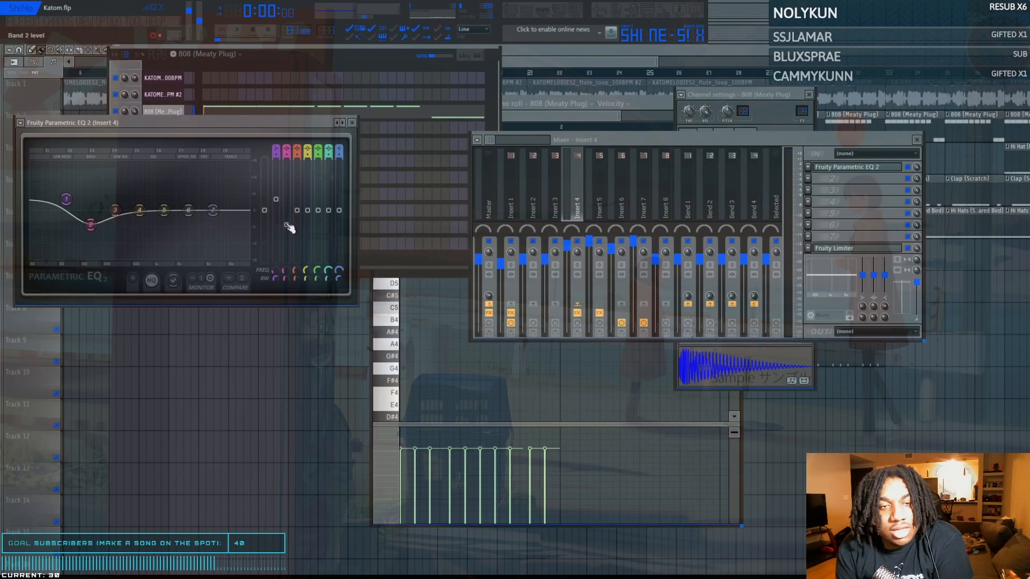
# Raise the band 2 level slightly in the Insert 4 Parametric EQ 2 and compare playback with the EQ toggled.
pyautogui.moveTo(287, 225); pyautogui.dragTo(287, 223)
pyautogui.press('space')
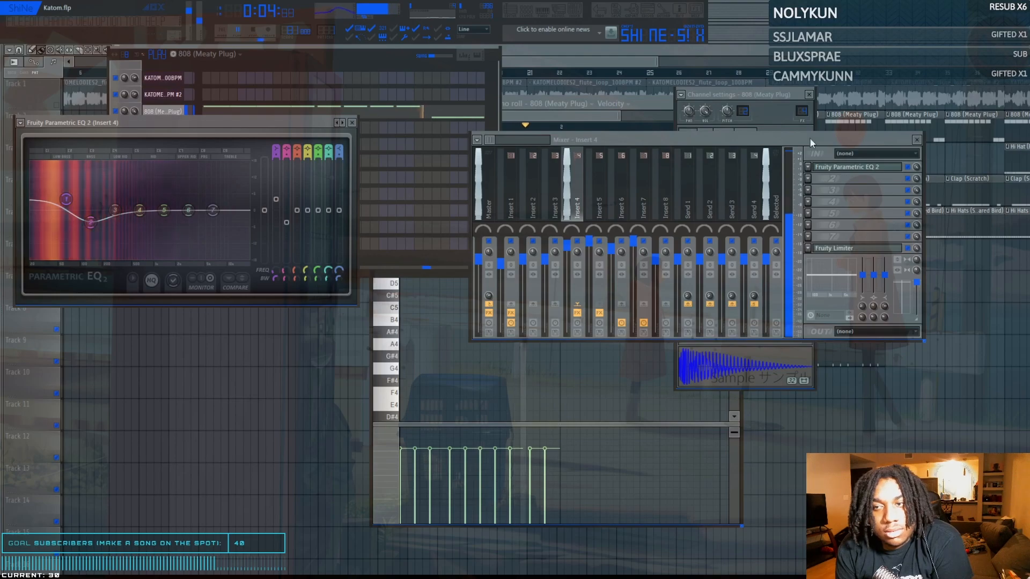
pyautogui.click(911, 171)
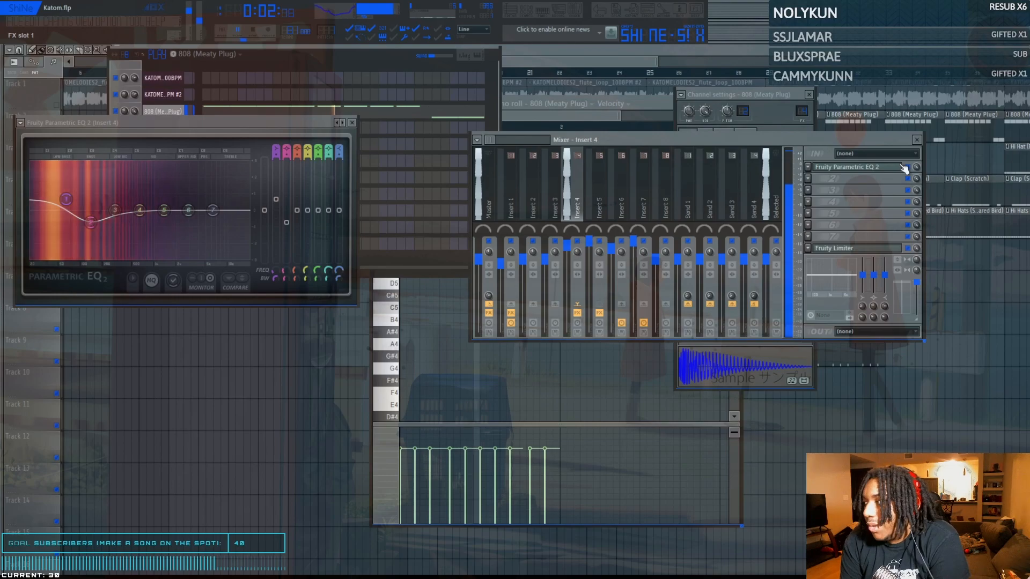
pyautogui.press('space')
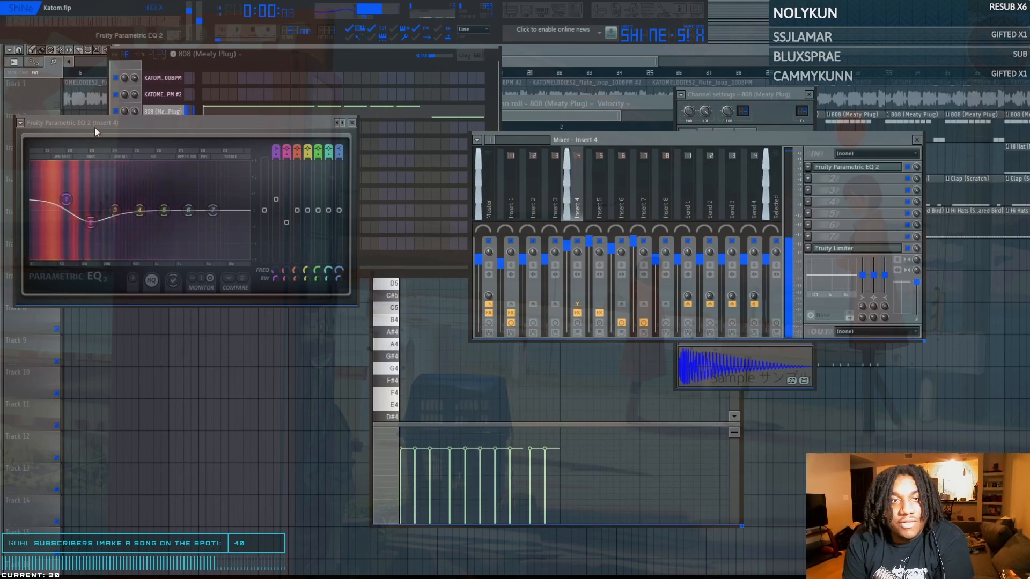
# Show the 808 (Meaty Plug) sample settings, and play the Clap (Scratch) pattern with its mixer track, Insert 6, selected.
pyautogui.click(157, 114)
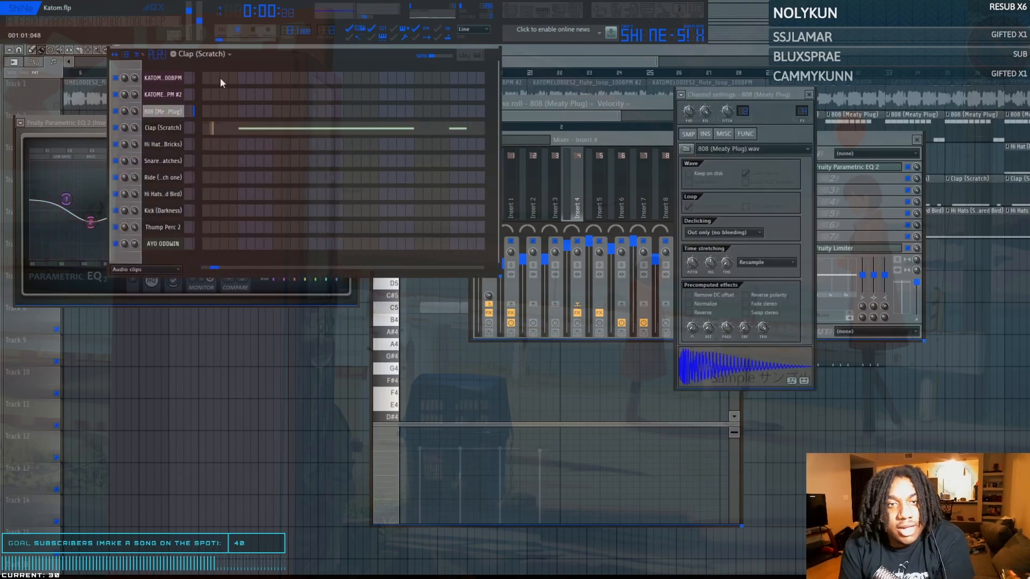
pyautogui.press('space')
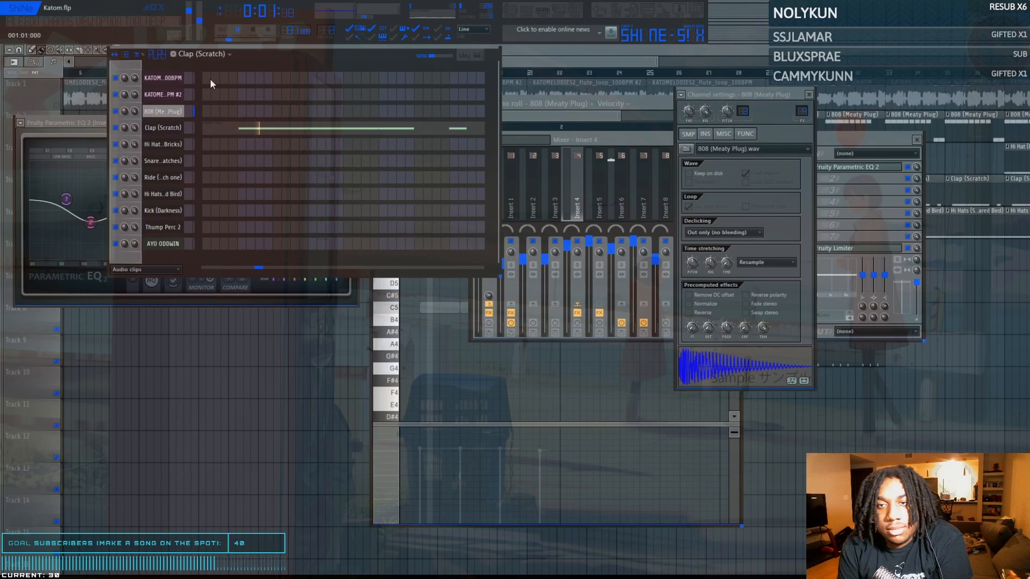
pyautogui.click(621, 180)
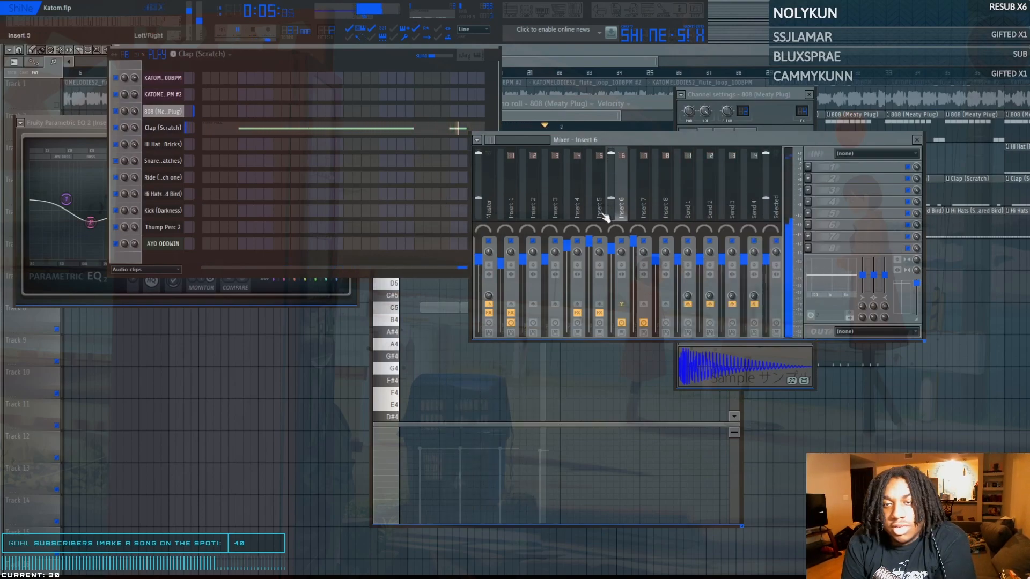
pyautogui.click(226, 92)
# Move on to the Hi Hats (Smeared Bird) pattern and show its note panning in the piano roll.
pyautogui.press('Down')
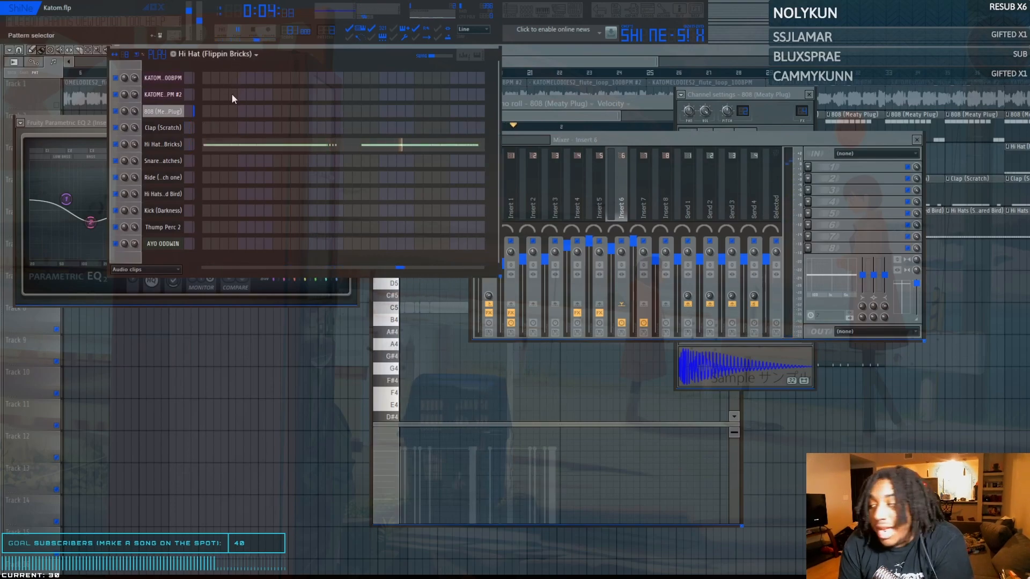
pyautogui.press('Down')
pyautogui.click(230, 194)
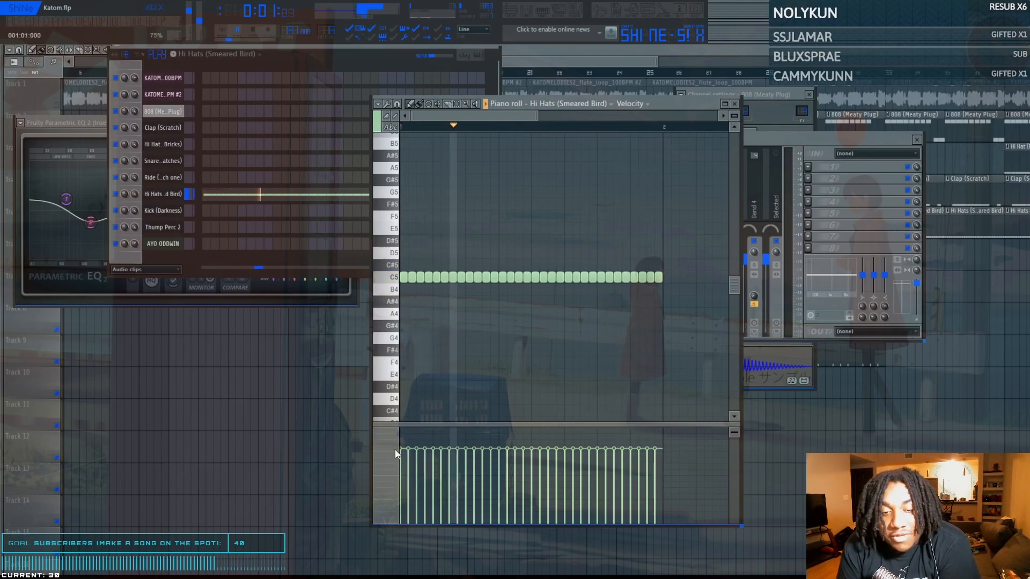
pyautogui.click(417, 462)
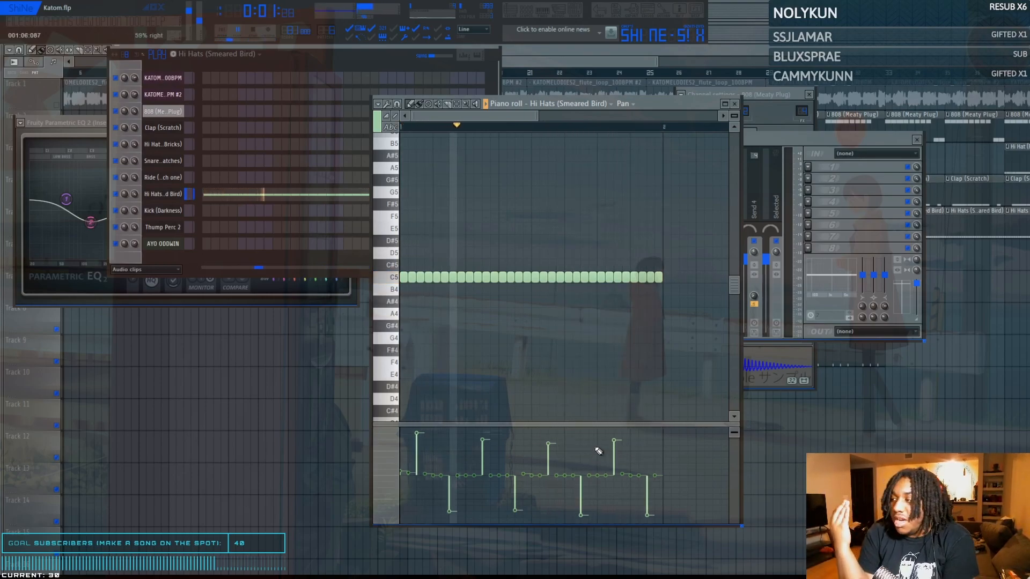
# Show the Hi Hat (Flippin Bricks) notes and their panning in the piano roll while the pattern plays, and return to the playlist.
pyautogui.click(214, 83)
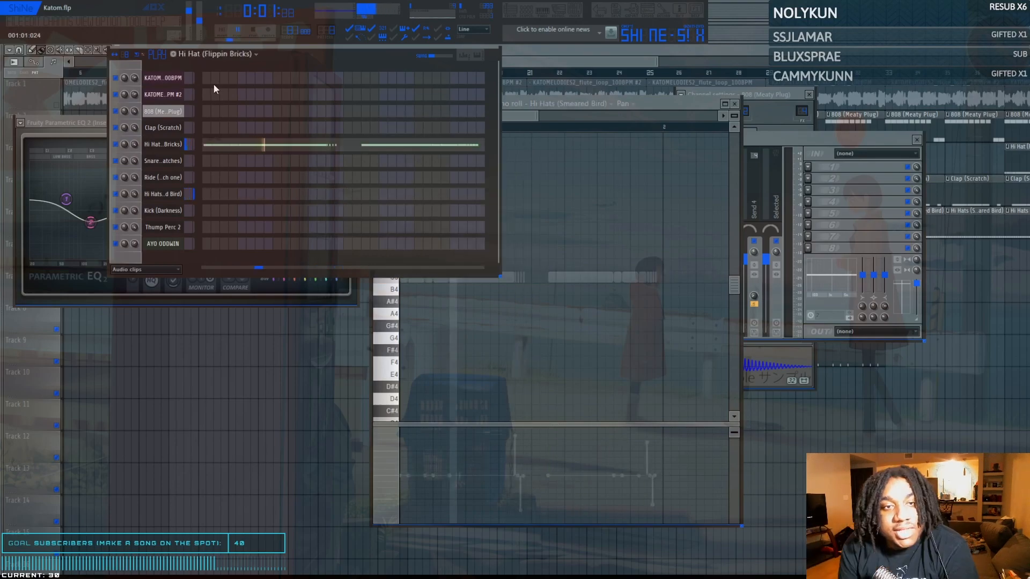
pyautogui.click(650, 107)
pyautogui.scroll(3, 505, 200)
pyautogui.click(250, 145)
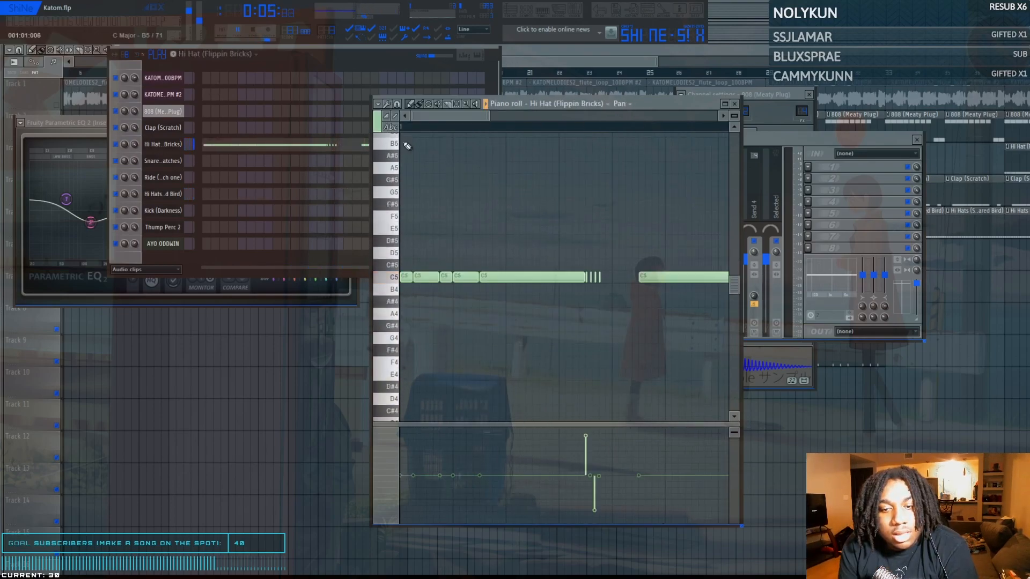
pyautogui.moveTo(487, 114); pyautogui.dragTo(518, 115)
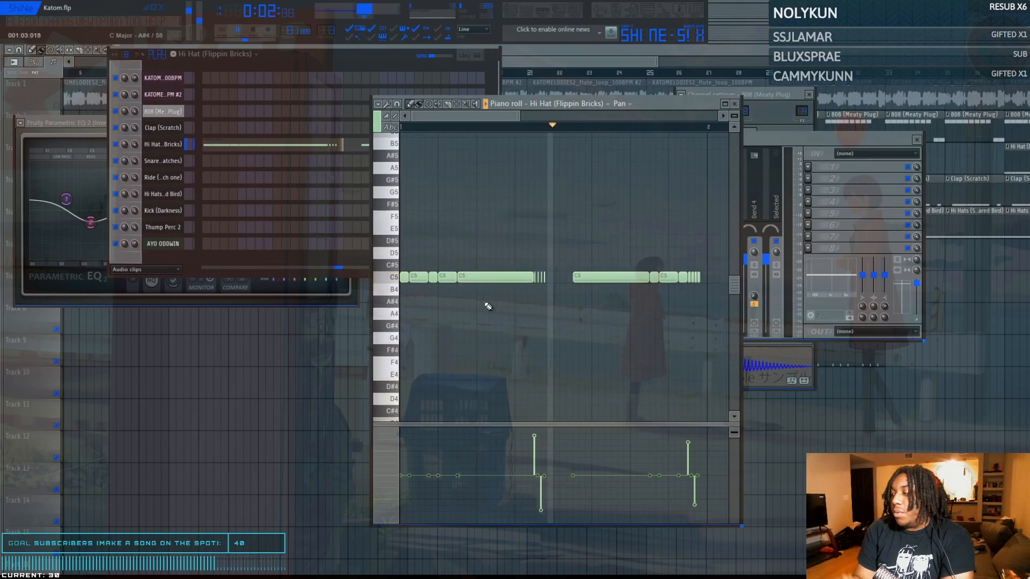
pyautogui.press('F5')
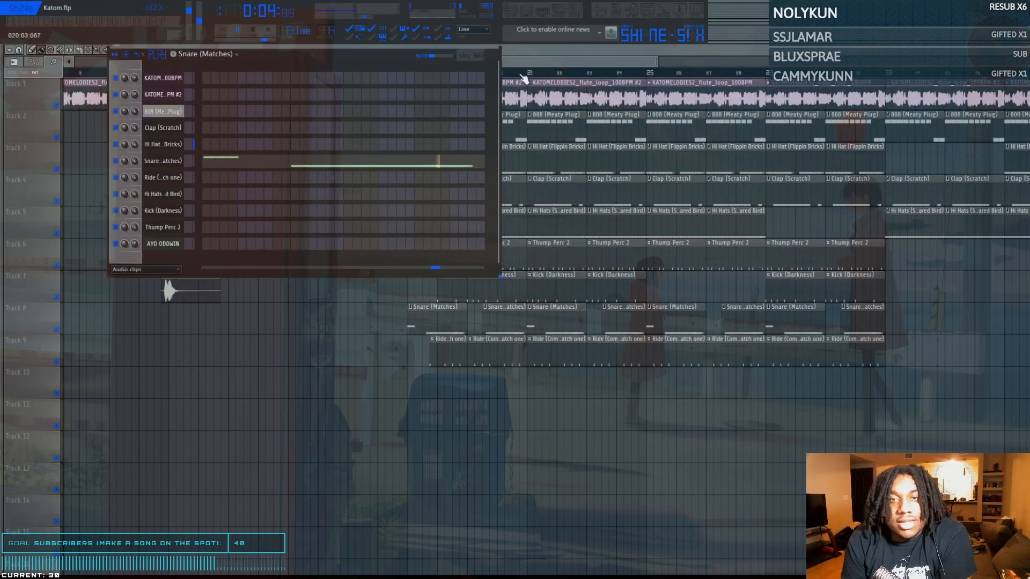
# Play the arrangement from around bars 15 to 19 to hear how the Snare (Matches) clips fit into the beat.
pyautogui.click(523, 59)
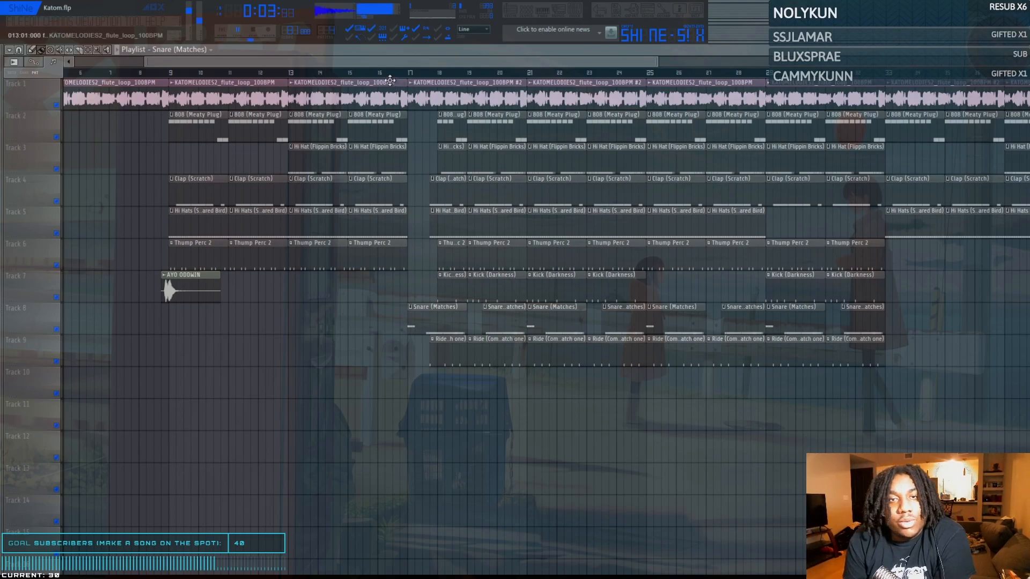
pyautogui.click(348, 72)
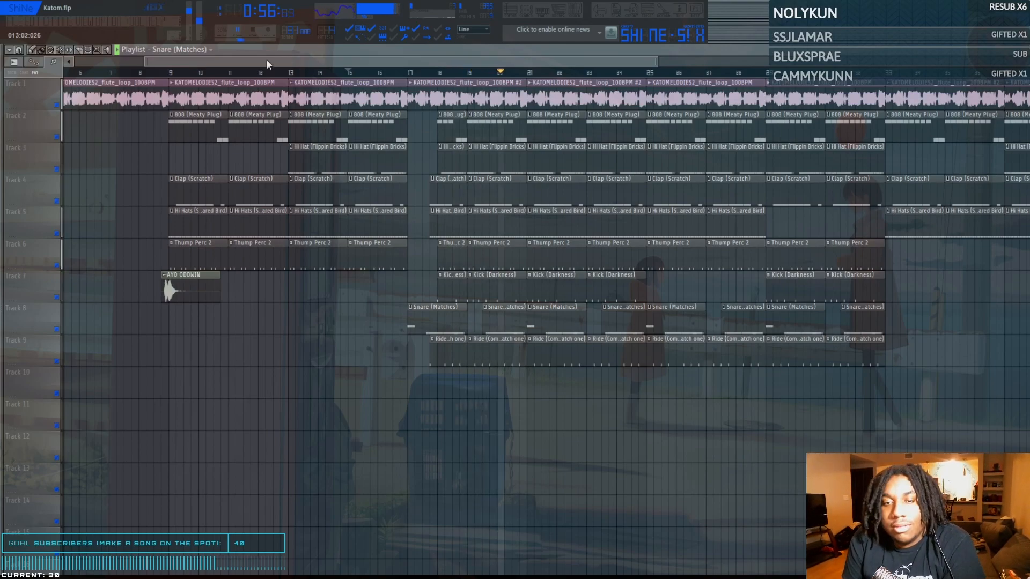
pyautogui.press('space')
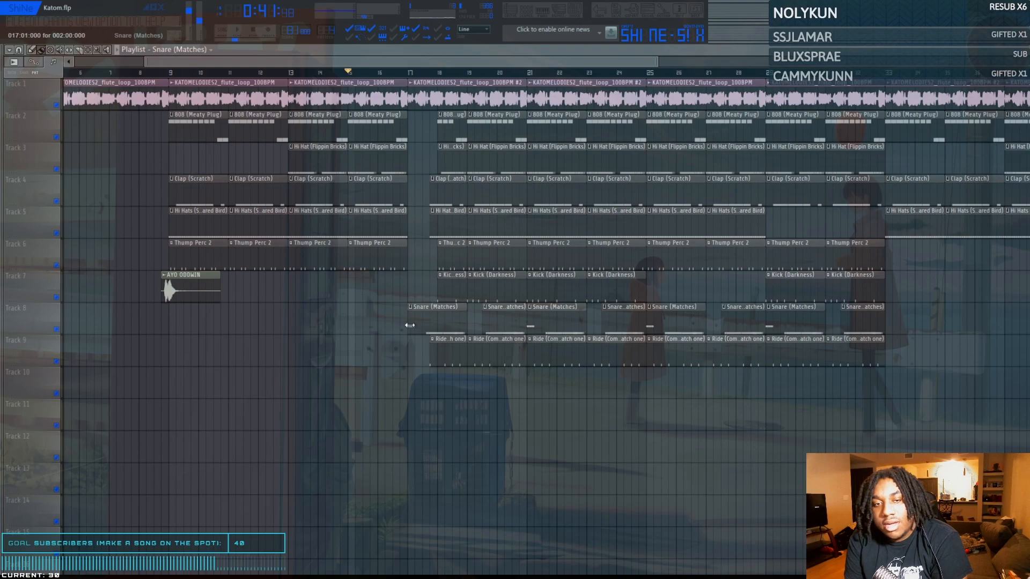
pyautogui.click(408, 71)
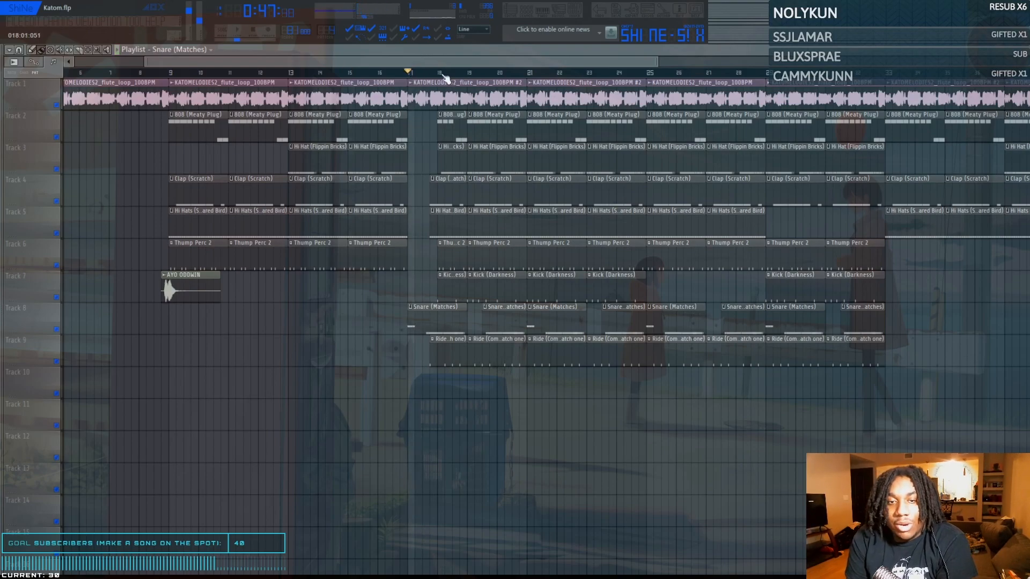
pyautogui.click(471, 72)
pyautogui.press('space')
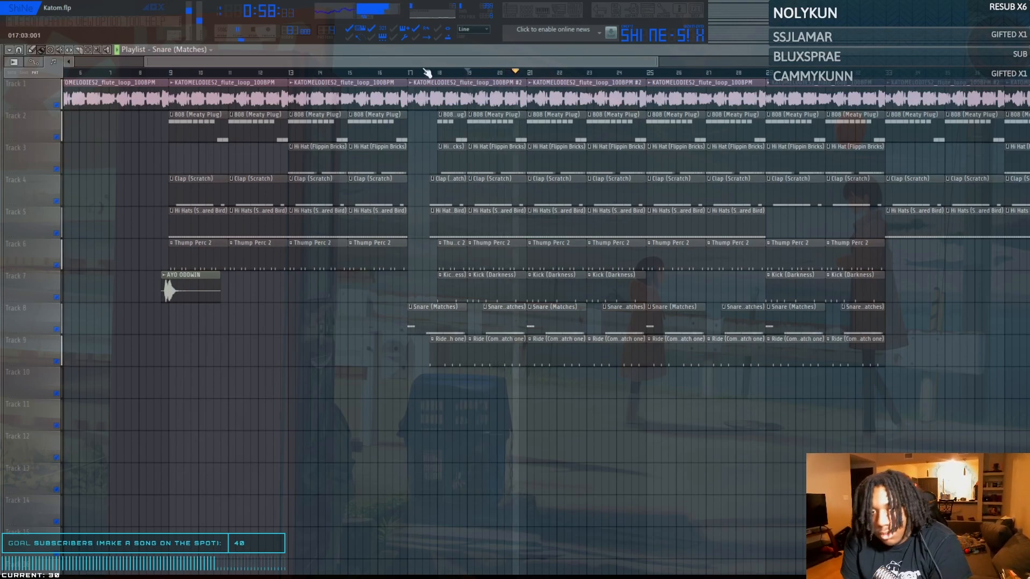
pyautogui.press('space')
# Show the Ride (Come Catch one) and Thump Perc 2 patterns, and play the arrangement from bar 17.
pyautogui.click(520, 9)
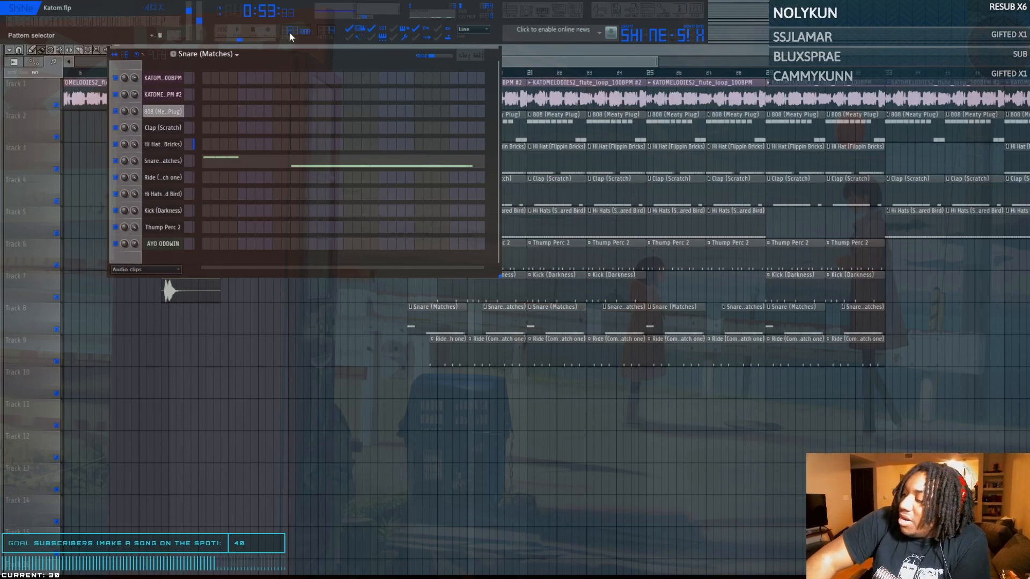
pyautogui.press('KP_Add')
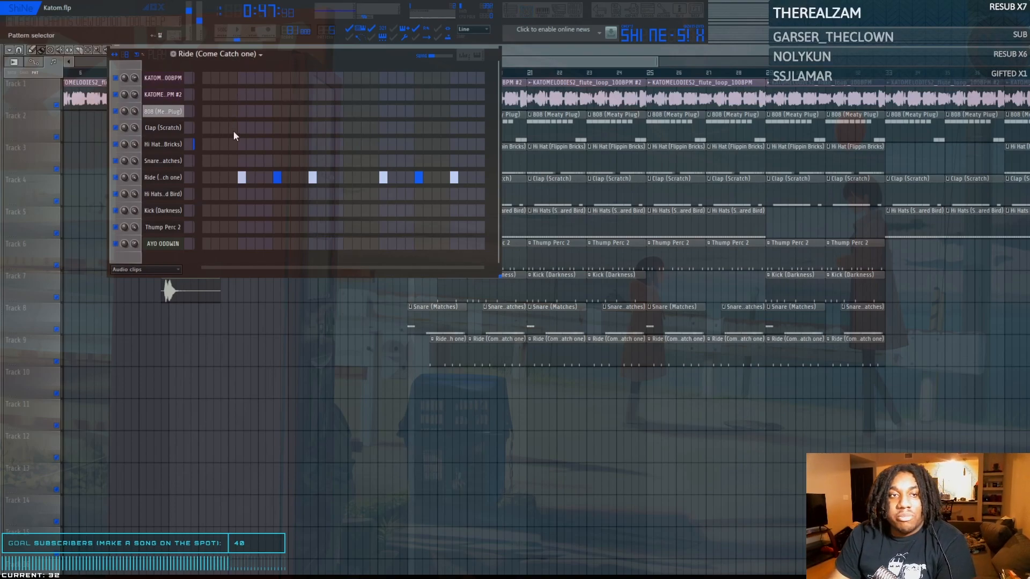
pyautogui.press('KP_Add')
pyautogui.press('l')
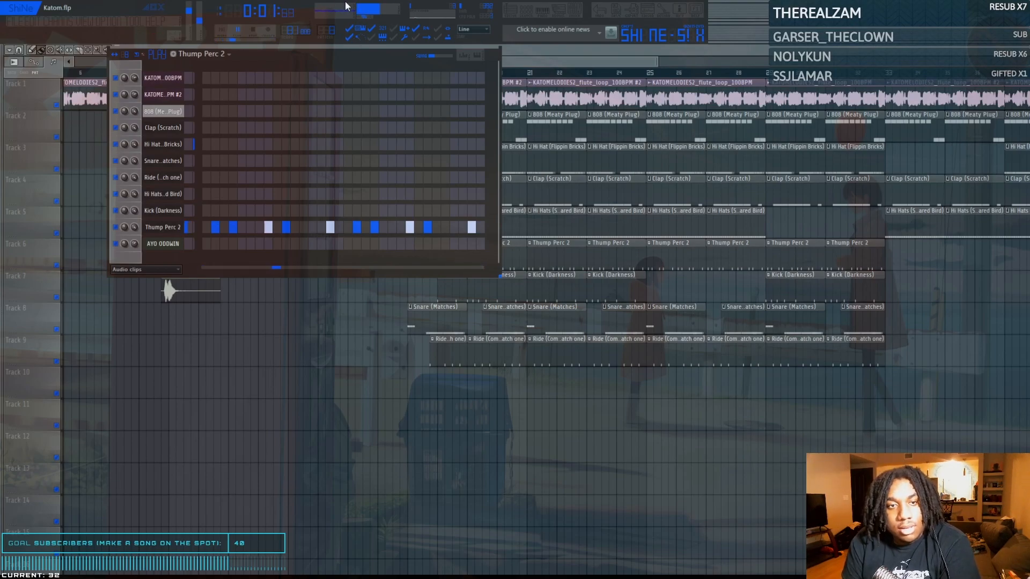
pyautogui.press('space')
pyautogui.click(557, 53)
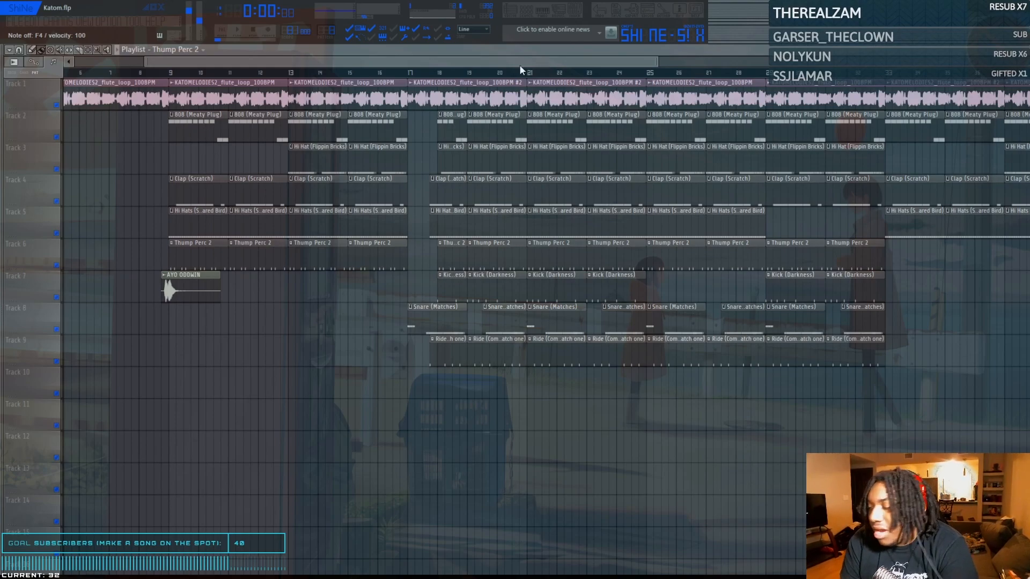
pyautogui.click(410, 72)
pyautogui.press('space')
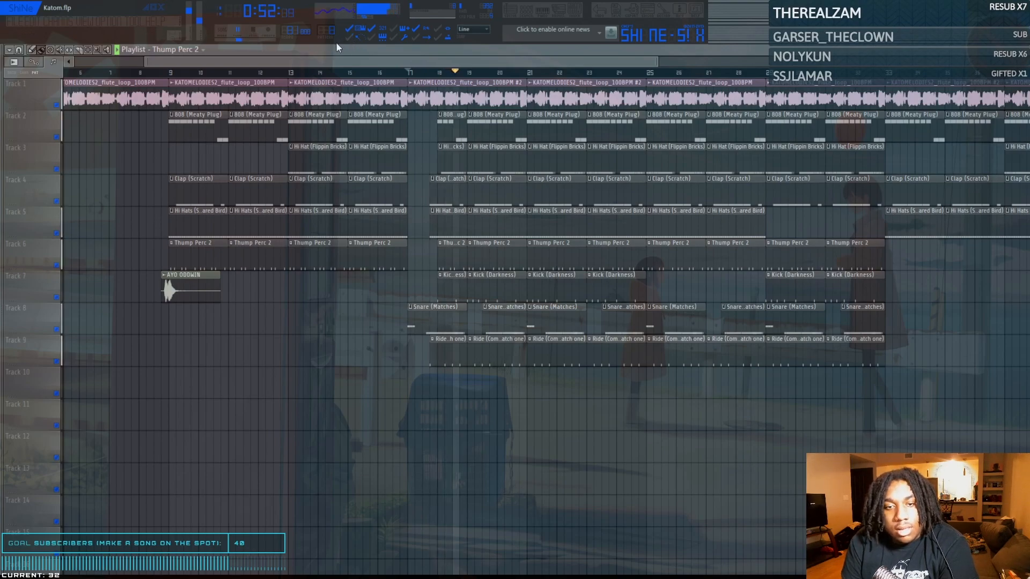
# Play the Kick (Darkness) pattern and show its sample settings and the Parametric EQ 2 on Insert 5.
pyautogui.press('F6')
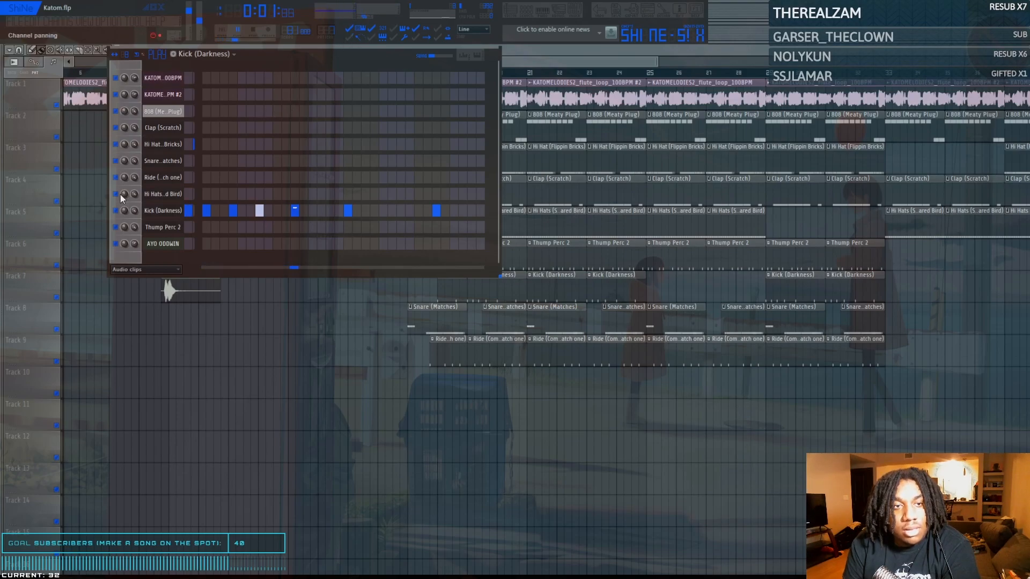
pyautogui.click(162, 211)
pyautogui.doubleClick(801, 111)
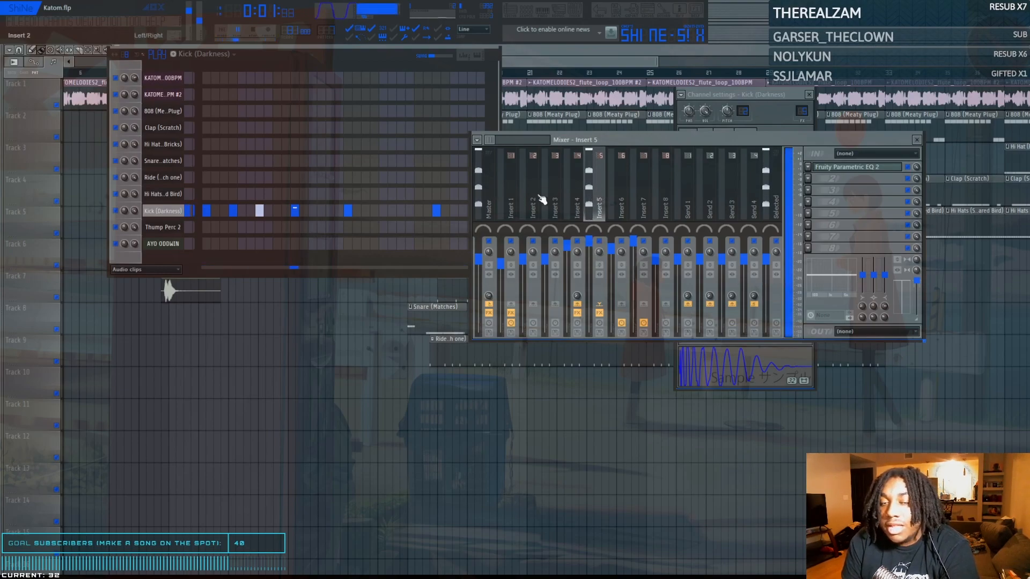
pyautogui.click(483, 202)
pyautogui.click(842, 184)
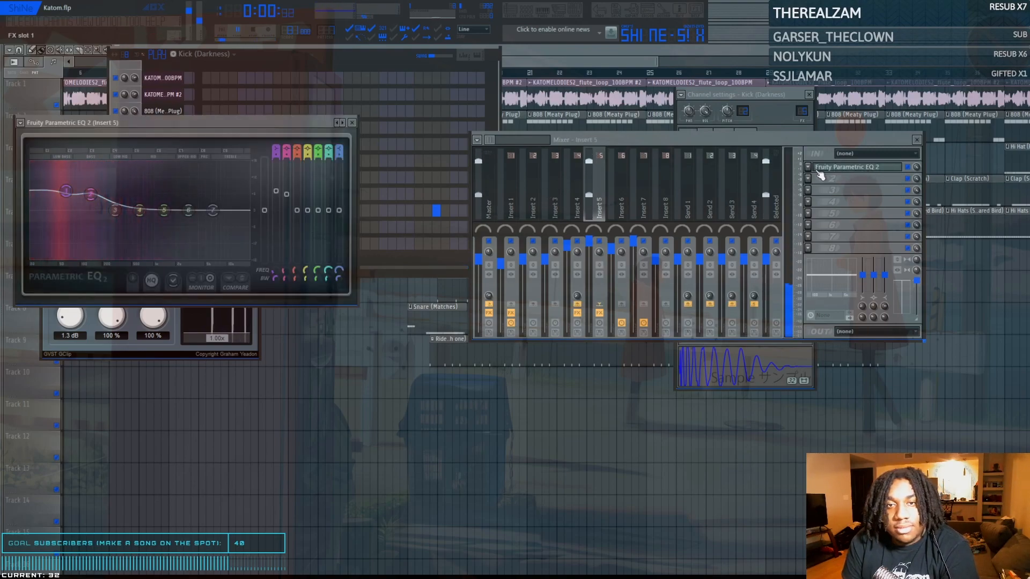
pyautogui.press('space')
pyautogui.press('F12')
pyautogui.press('space')
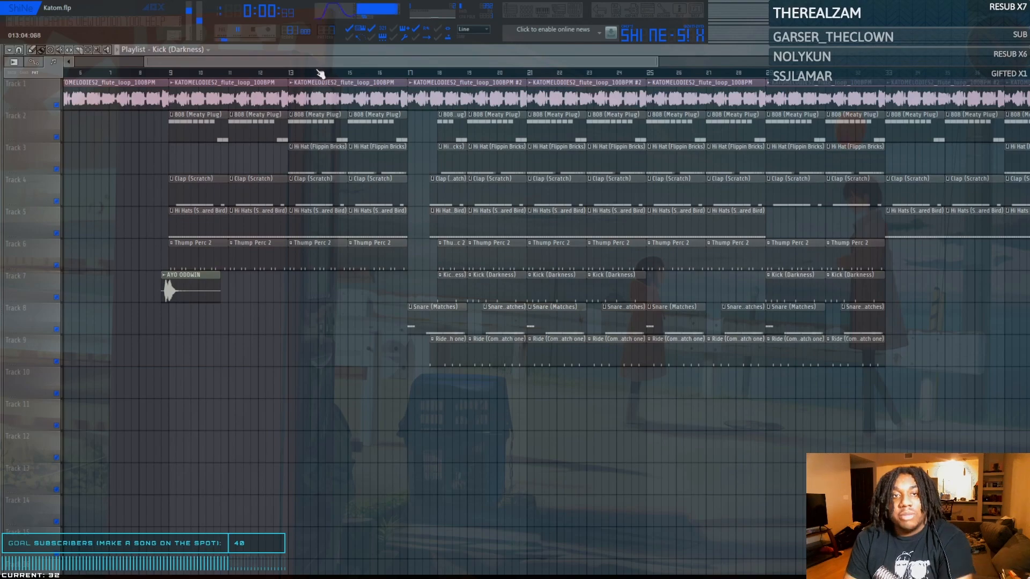
# Play the full Katom.flp arrangement from the beginning of the playlist.
pyautogui.moveTo(348, 62); pyautogui.dragTo(279, 62)
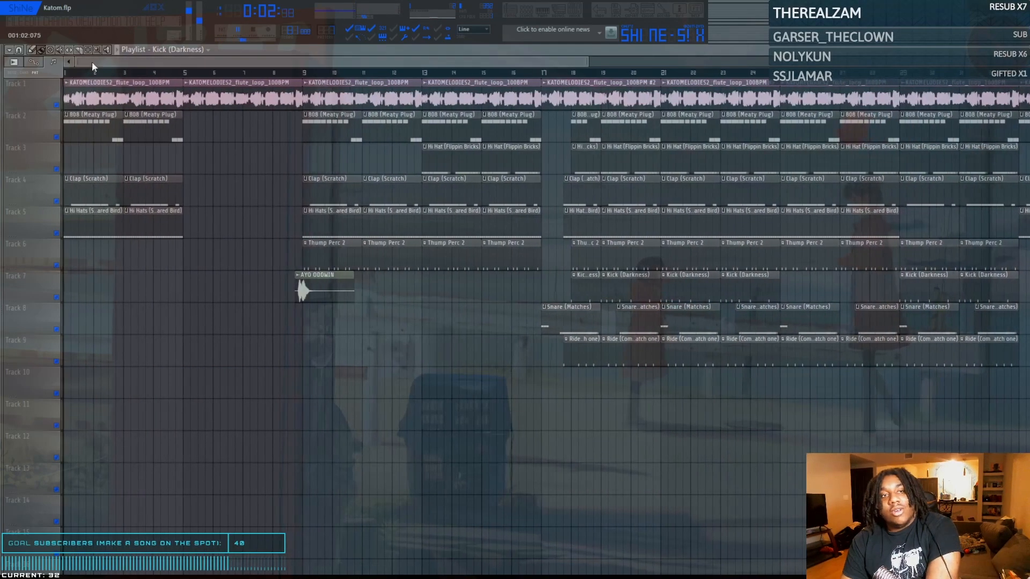
pyautogui.click(533, 15)
pyautogui.press('space')
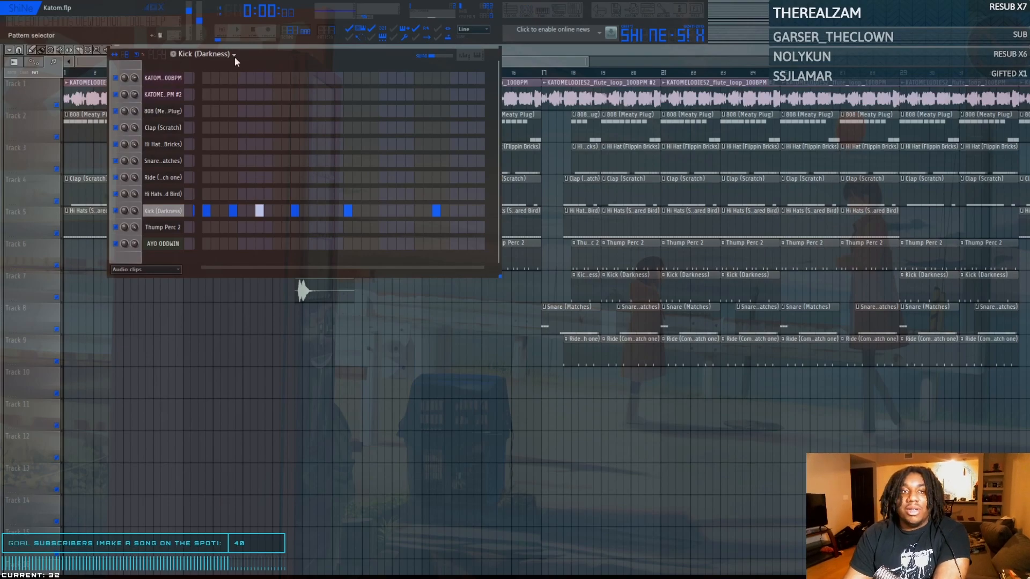
pyautogui.press('F6')
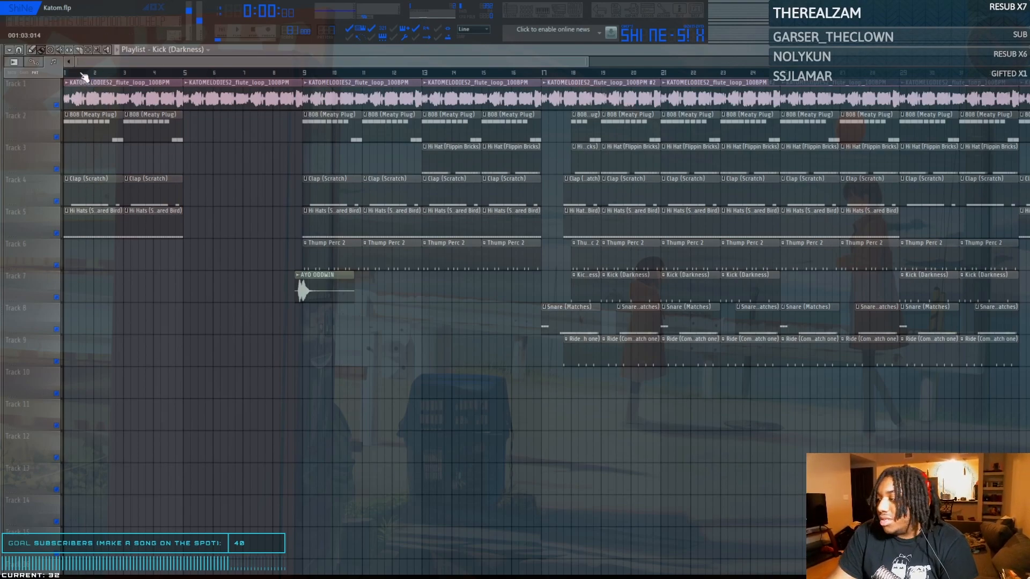
pyautogui.press('space')
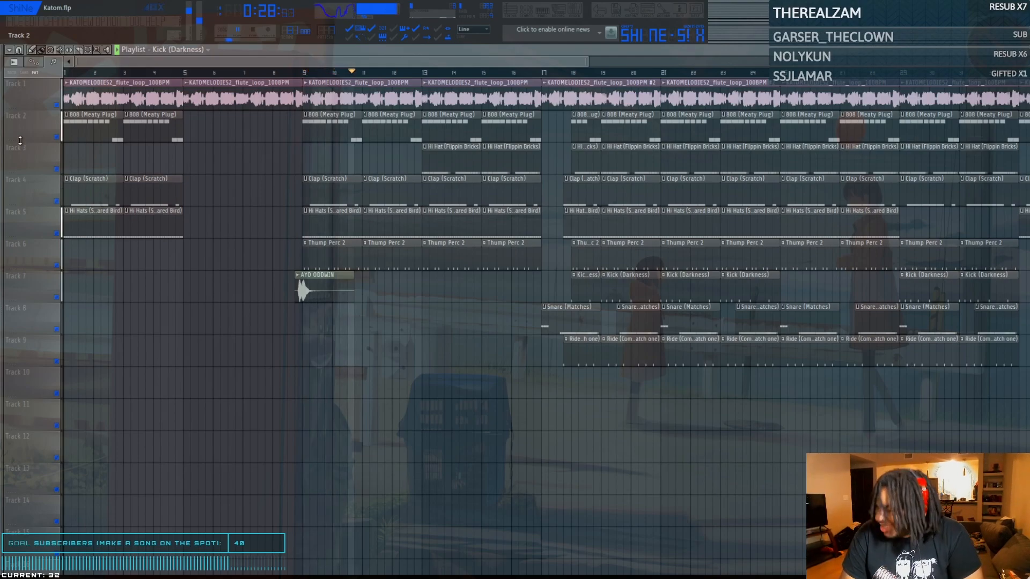
pyautogui.press('space')
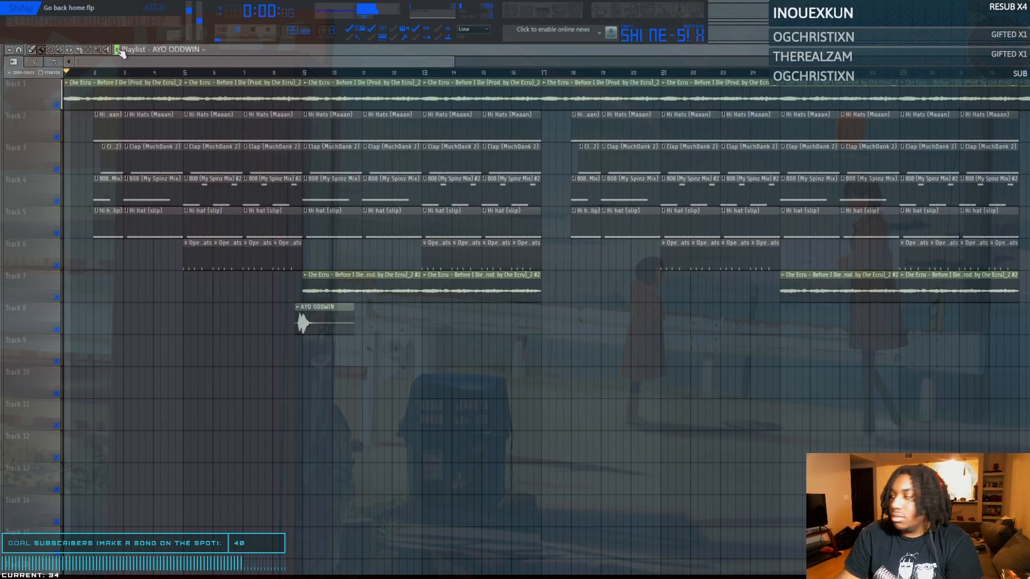
# Play the Go back home.flp arrangement from the start, and select the Che Ecru - Before I Die sample on Track 1.
pyautogui.press('space')
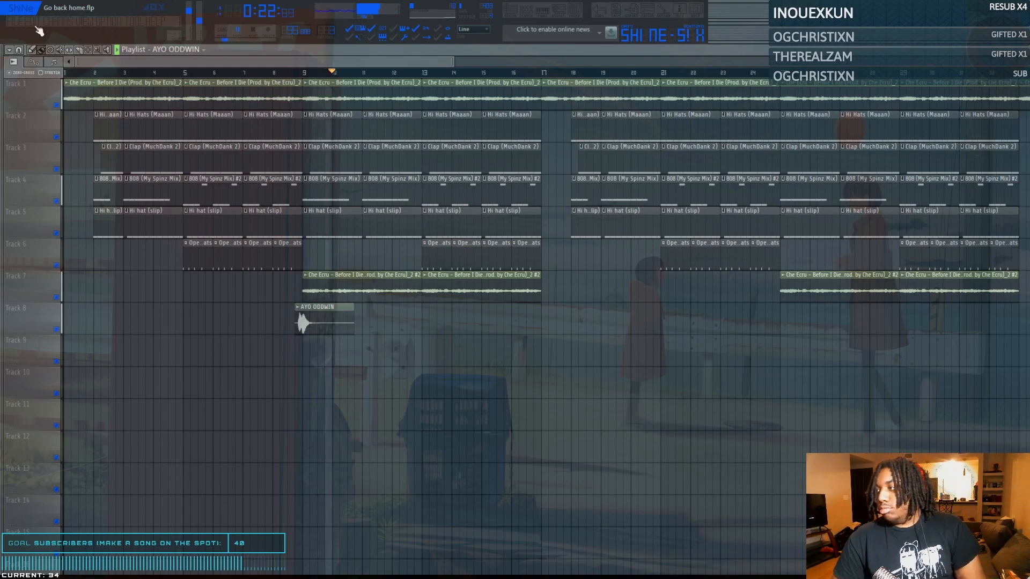
pyautogui.press('space')
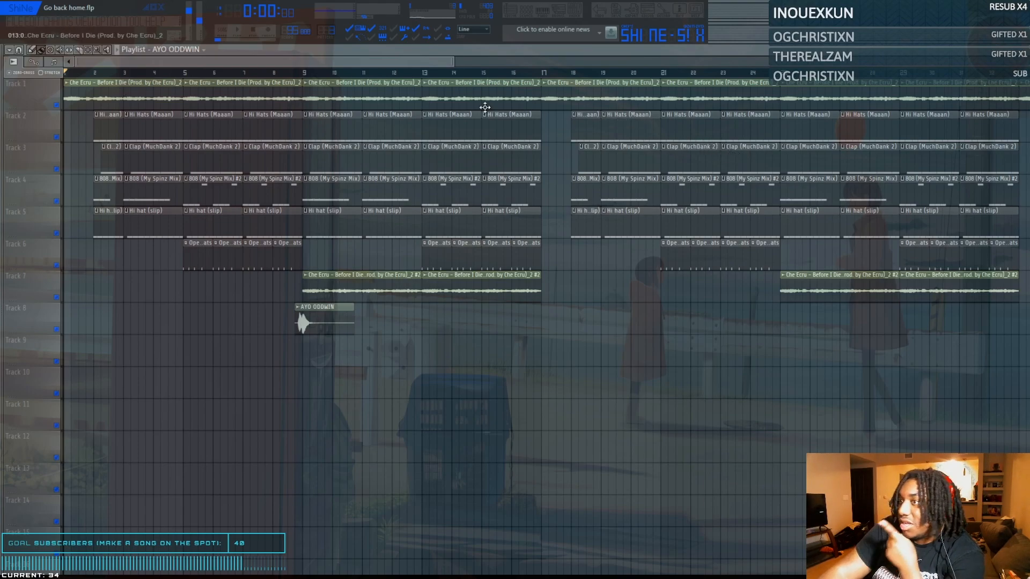
pyautogui.click(143, 152)
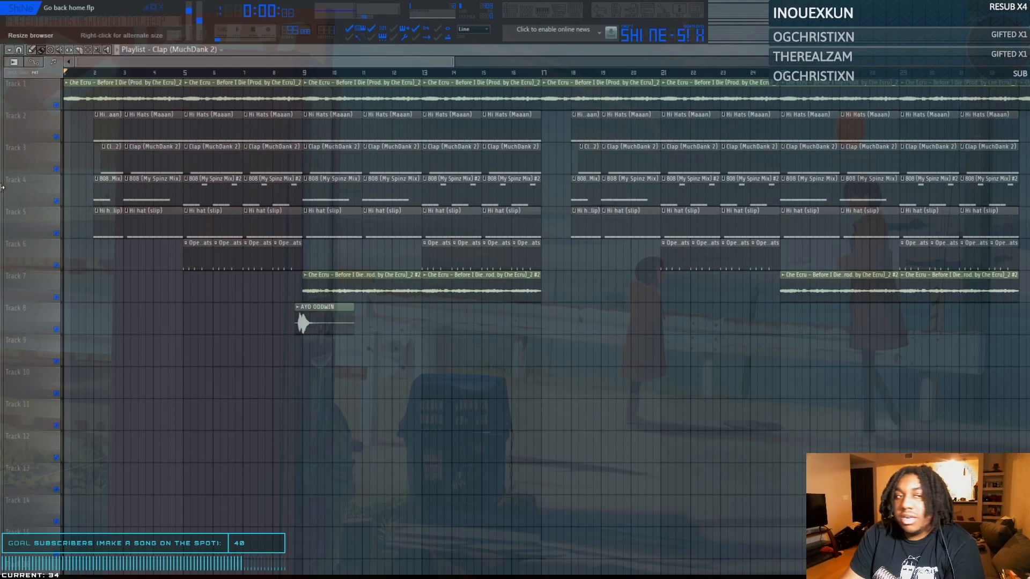
pyautogui.doubleClick(91, 93)
# Solo Track 7 and play its Che Ecru - Before I Die sample clip from about bar 9.
pyautogui.rightClick(57, 297)
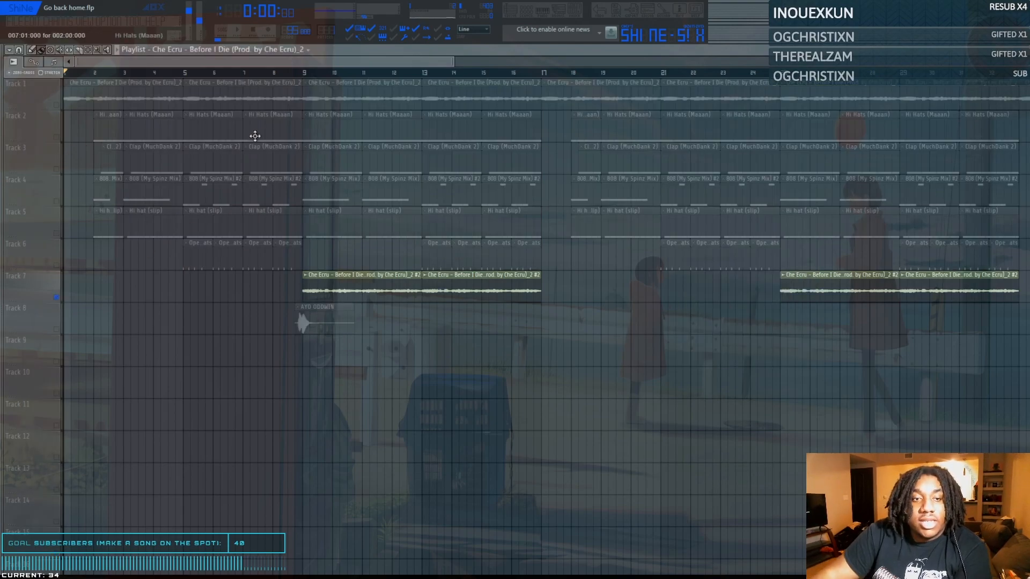
pyautogui.click(302, 73)
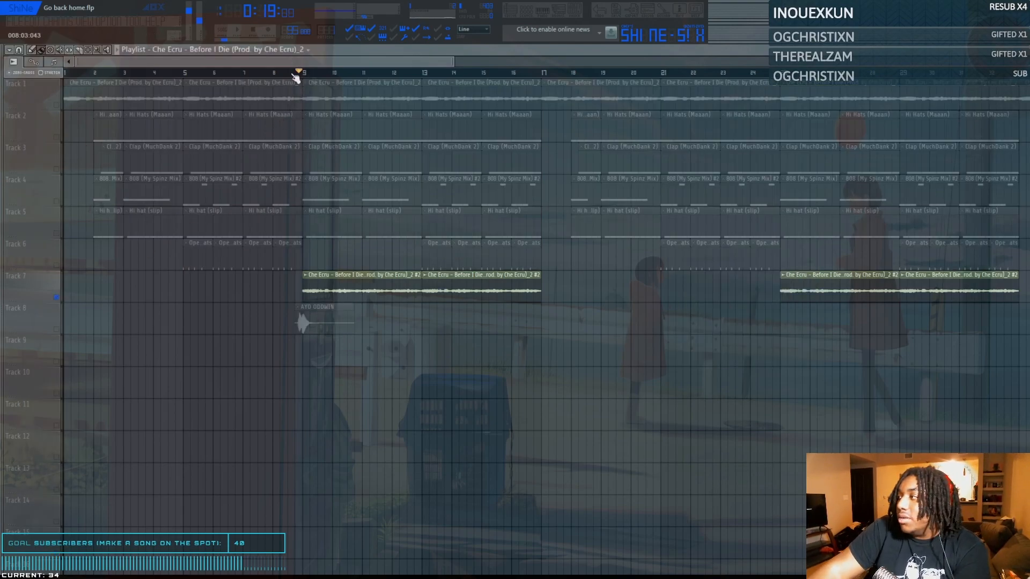
pyautogui.press('space')
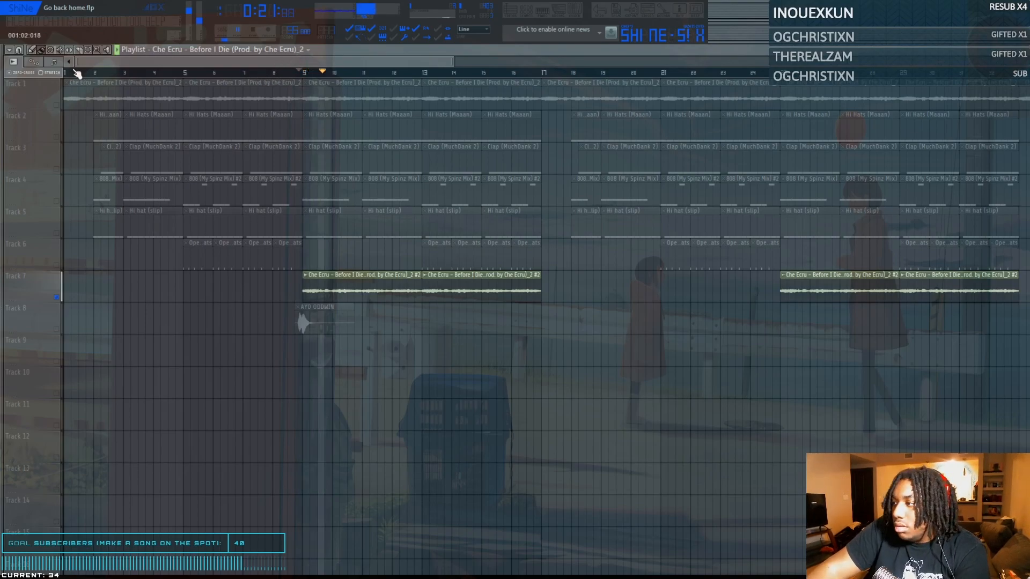
pyautogui.press('space')
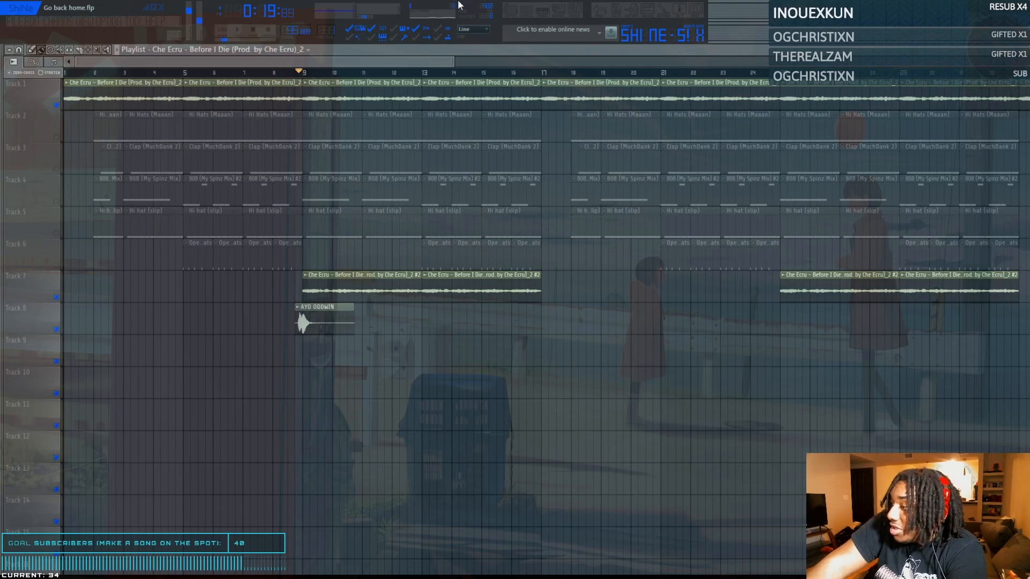
# Mute the sample tracks, leave only drum Tracks 2 to 6 enabled, and play them together.
pyautogui.rightClick(56, 108)
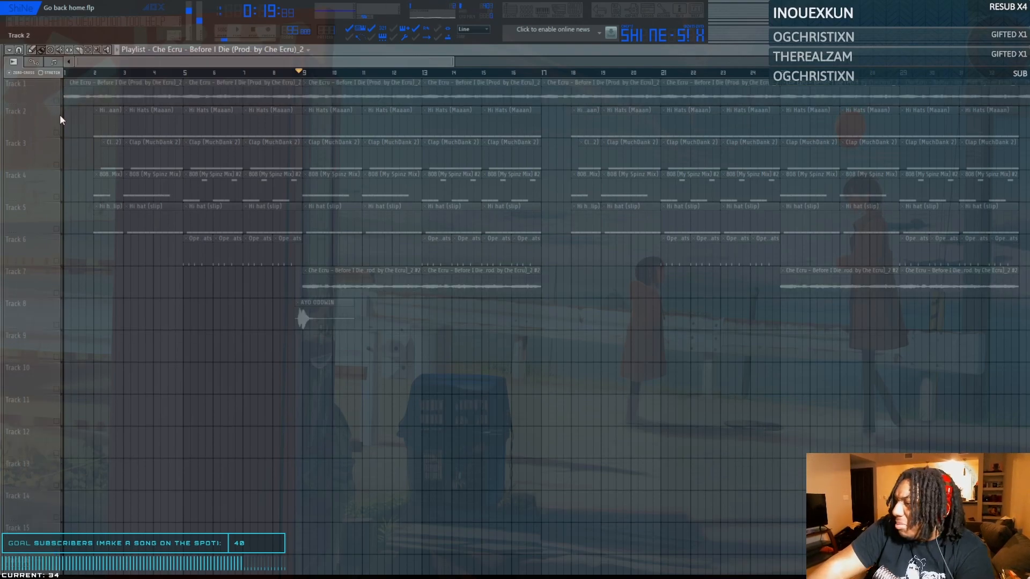
pyautogui.click(57, 132)
pyautogui.click(56, 165)
pyautogui.click(57, 196)
pyautogui.click(56, 229)
pyautogui.click(56, 261)
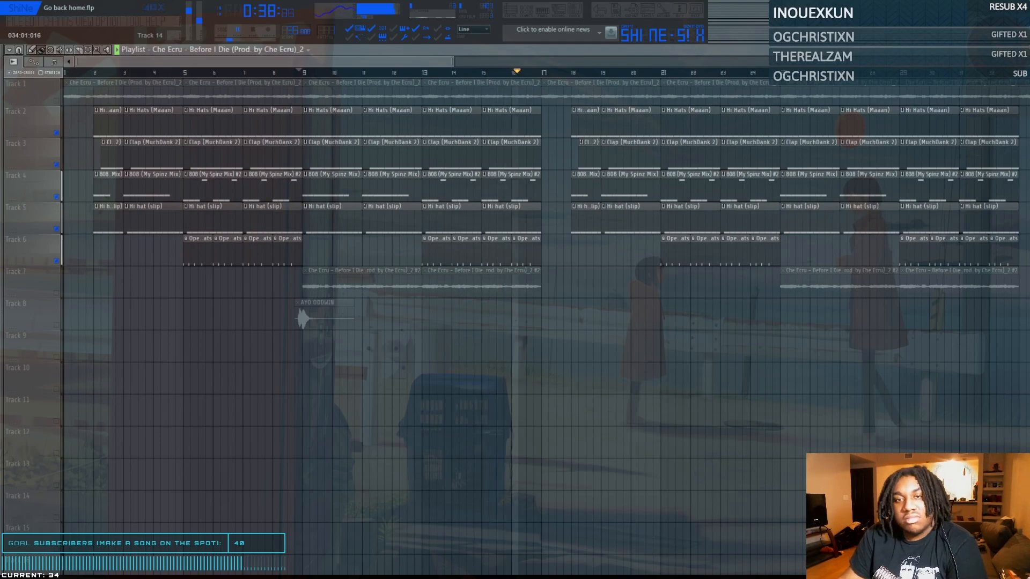
pyautogui.press('space')
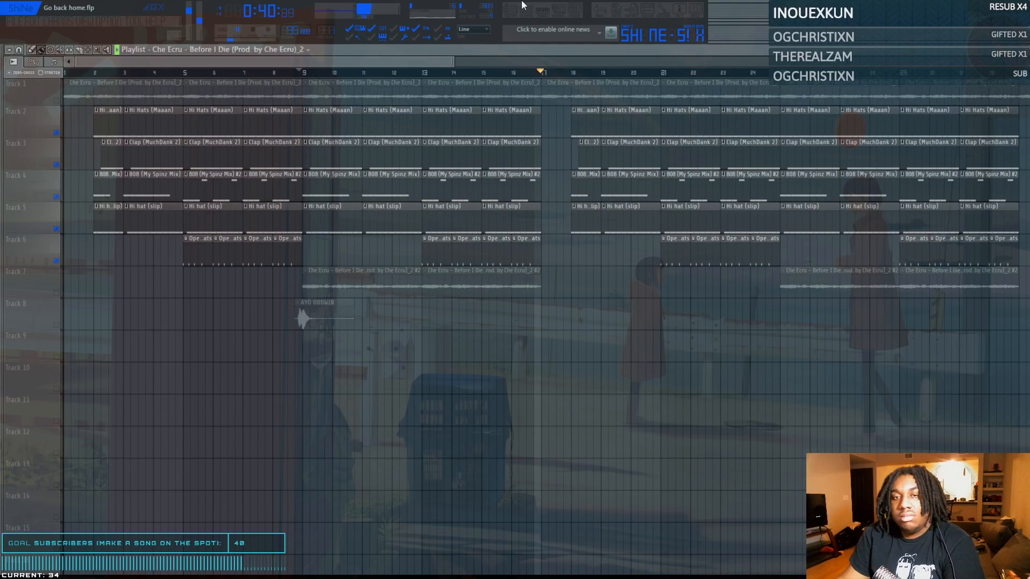
# Show the Hi Hats (Maaan) notes in the piano roll while the pattern plays.
pyautogui.press('F6')
pyautogui.press('F7')
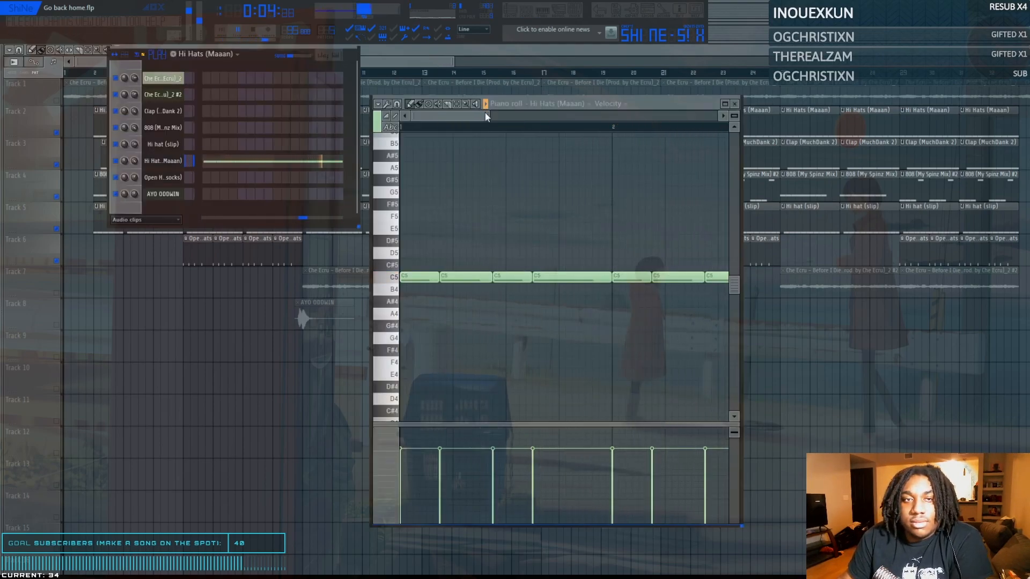
pyautogui.press('space')
# Switch to the Hi hat (slip) pattern, show its notes in the piano roll, and play it.
pyautogui.press('Up')
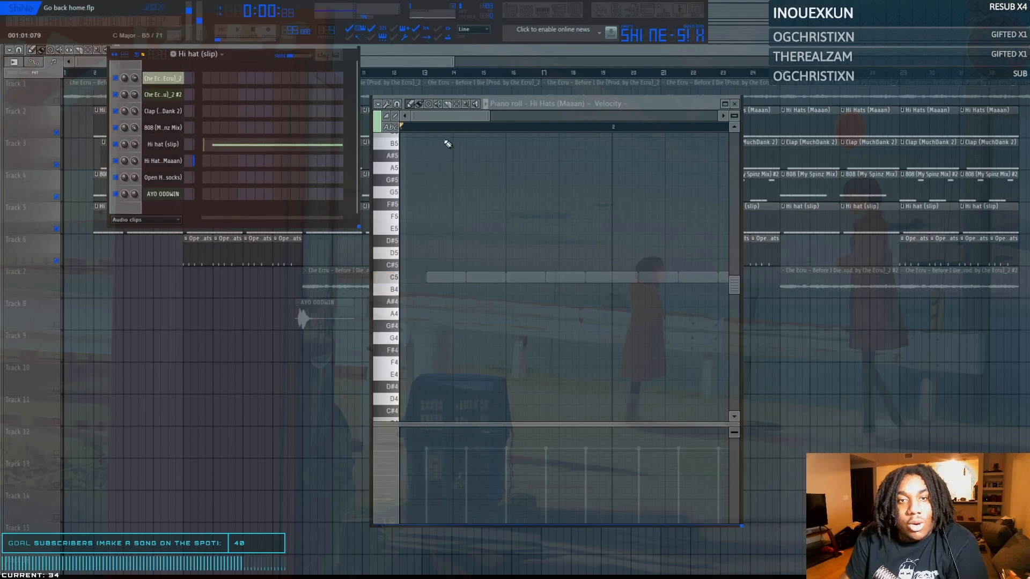
pyautogui.click(230, 148)
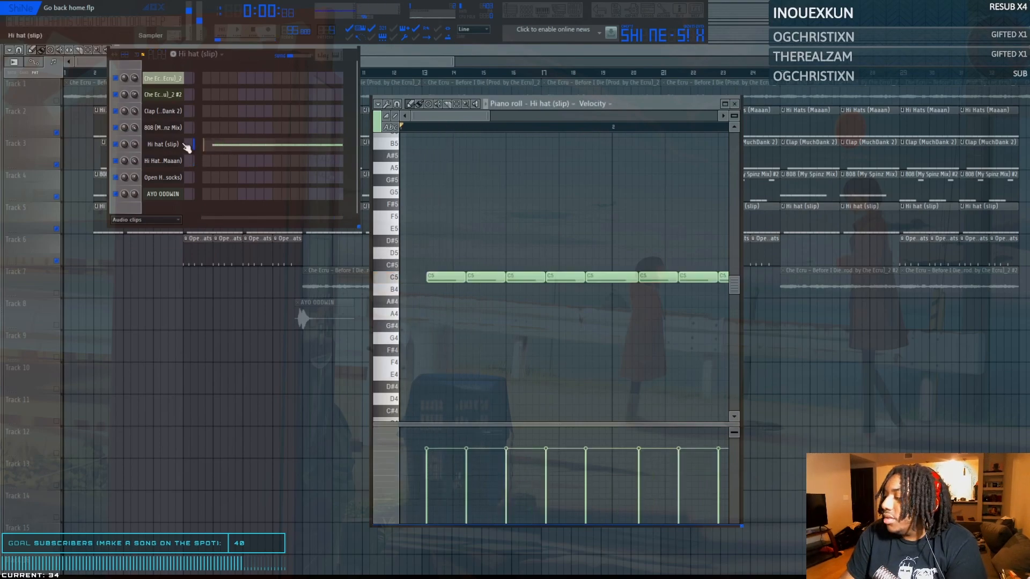
pyautogui.press('space')
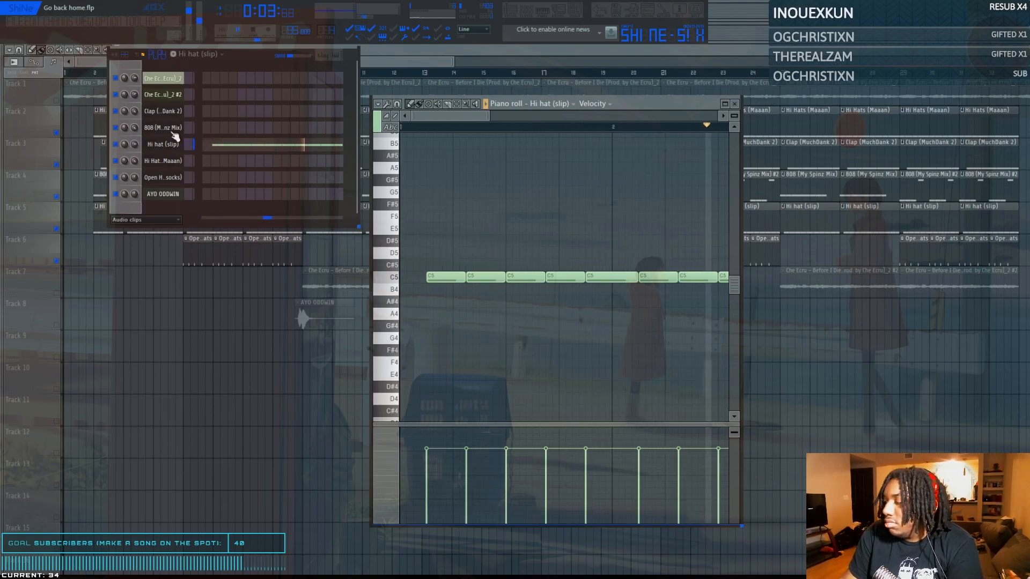
# Play the two hi-hat tracks in the playlist, and open the Clap (MuchDank 2) notes in the piano roll.
pyautogui.press('F12')
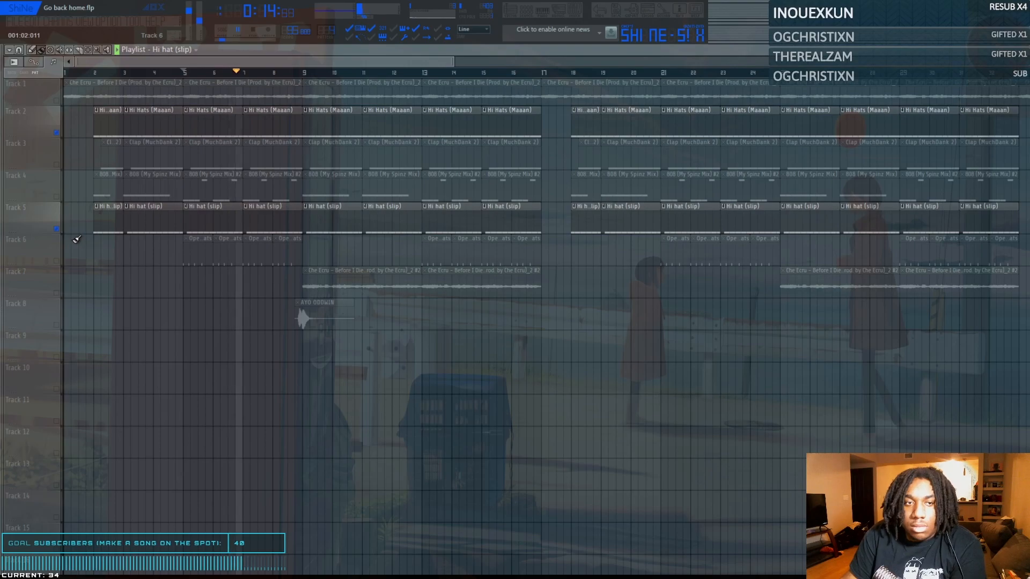
pyautogui.doubleClick(222, 149)
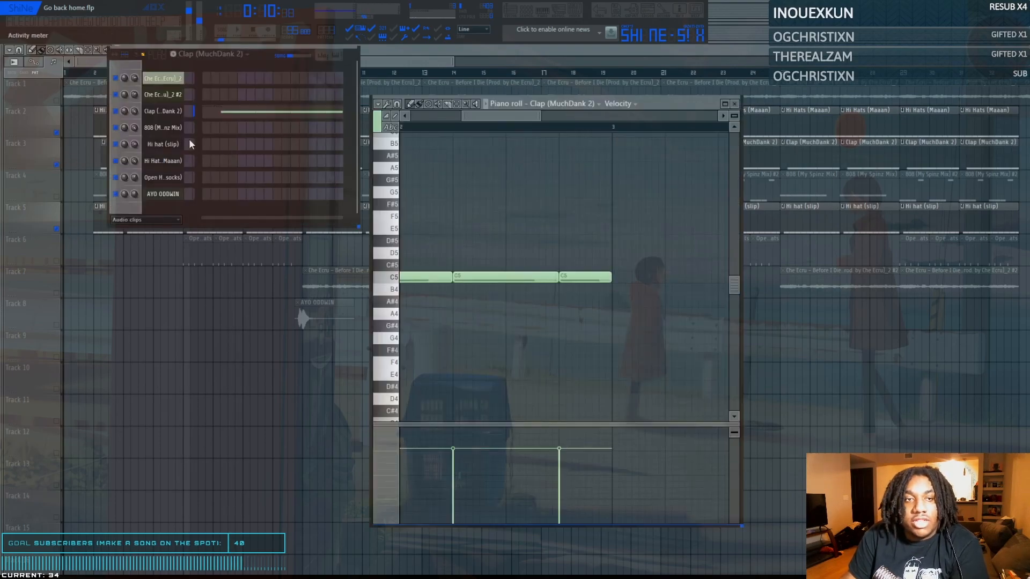
# Play the hi-hat and clap tracks in the playlist, and move the playback start to bar 9 with the 808 pattern selected.
pyautogui.click(439, 58)
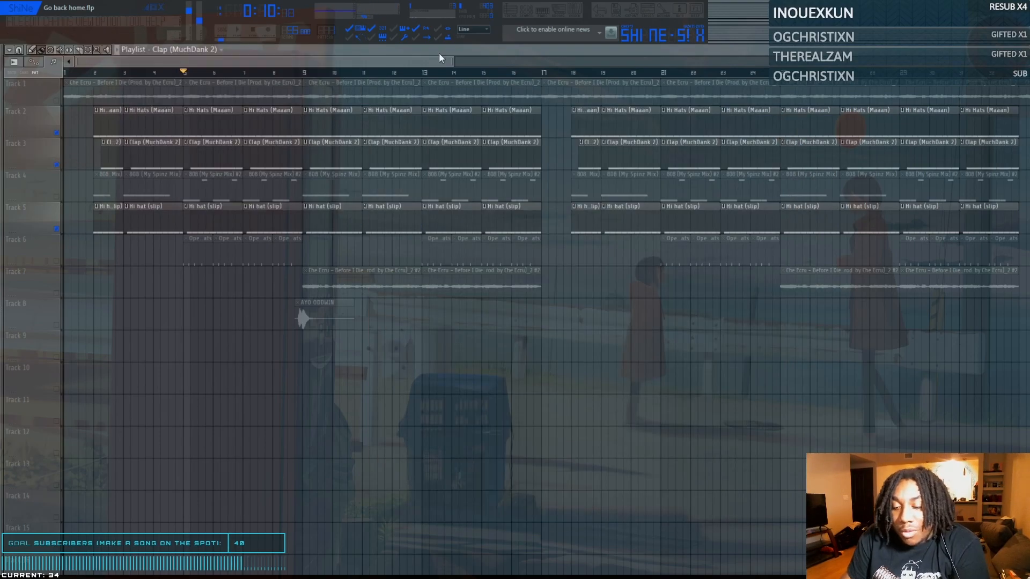
pyautogui.press('space')
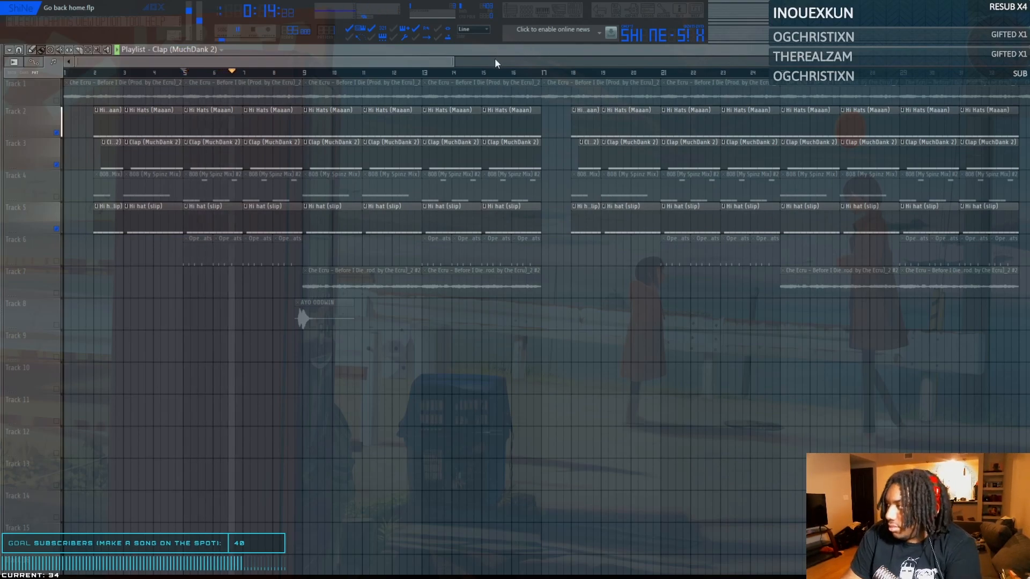
pyautogui.click(306, 175)
pyautogui.click(309, 71)
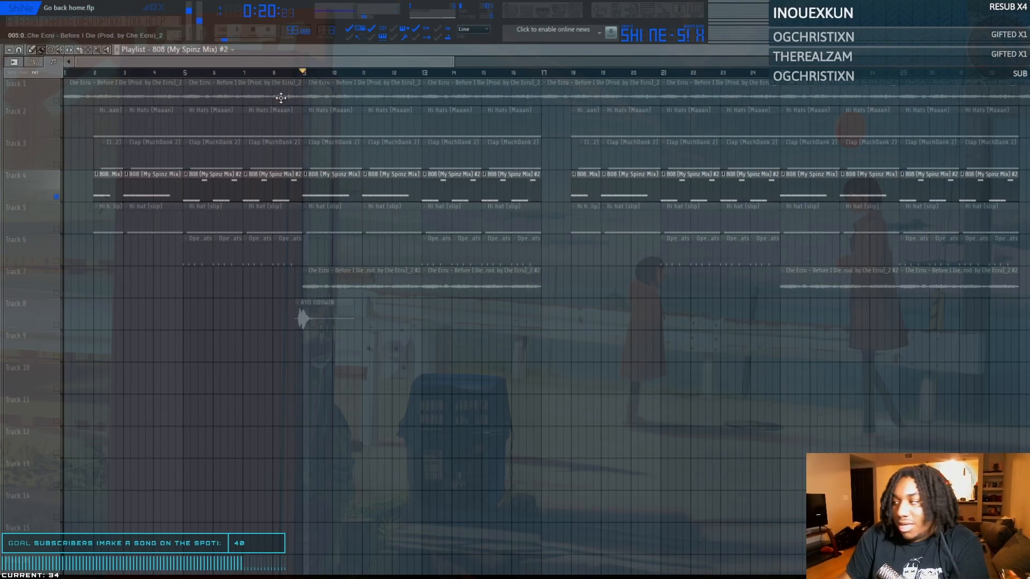
# Enable Tracks 2, 3 and 5, and compare playback from bar 9 with the 808 on Track 4 muted and enabled.
pyautogui.click(56, 132)
pyautogui.click(56, 165)
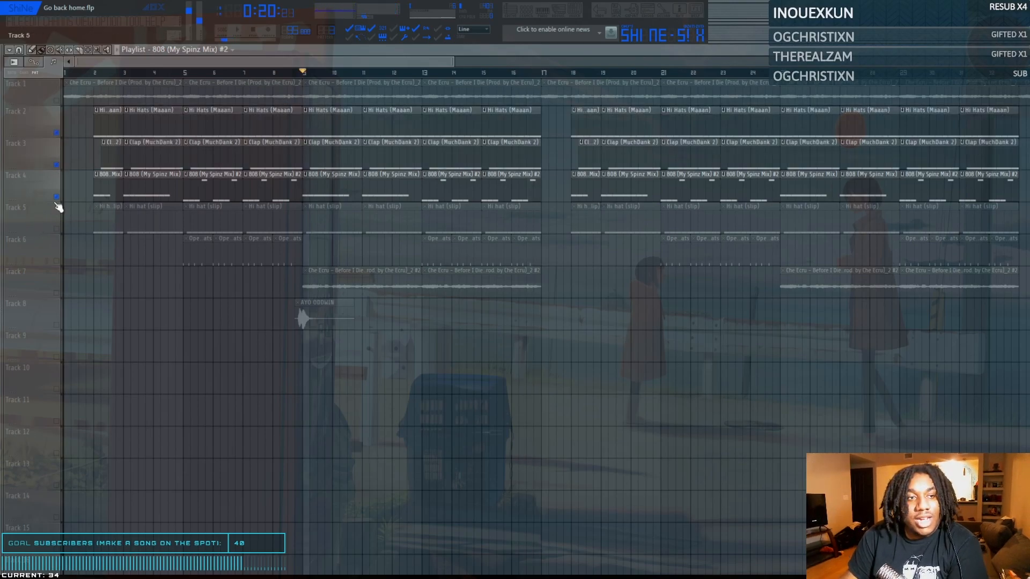
pyautogui.click(56, 197)
pyautogui.click(56, 229)
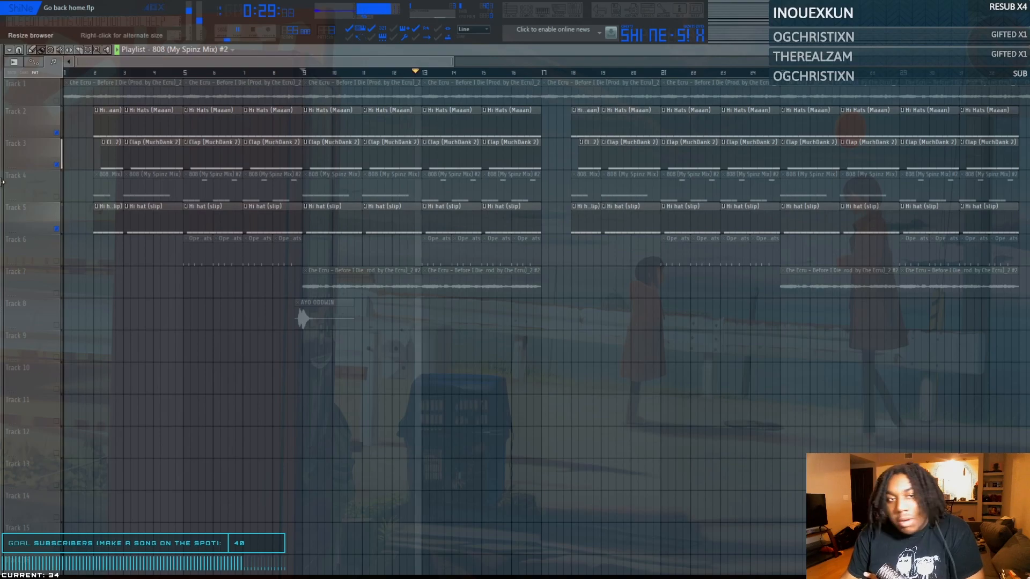
pyautogui.click(57, 196)
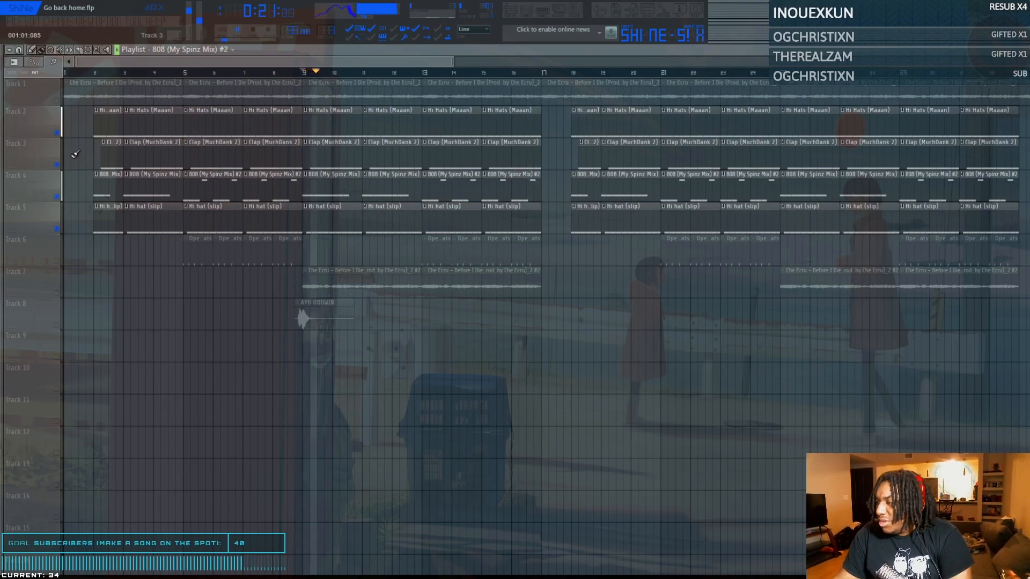
# Enable the open hats on Track 6 and play all the drum tracks together from bar 12.
pyautogui.click(56, 261)
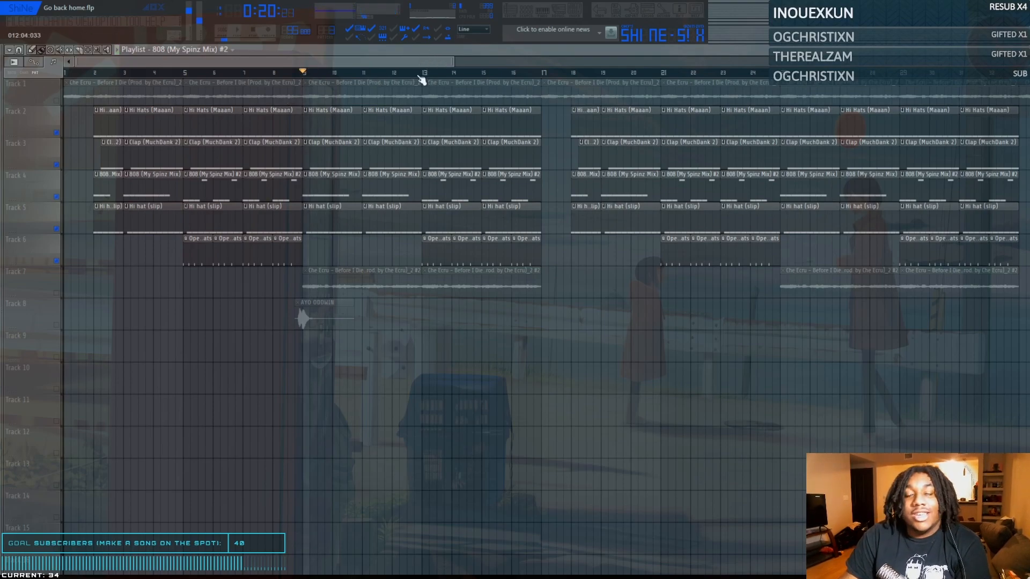
pyautogui.click(395, 73)
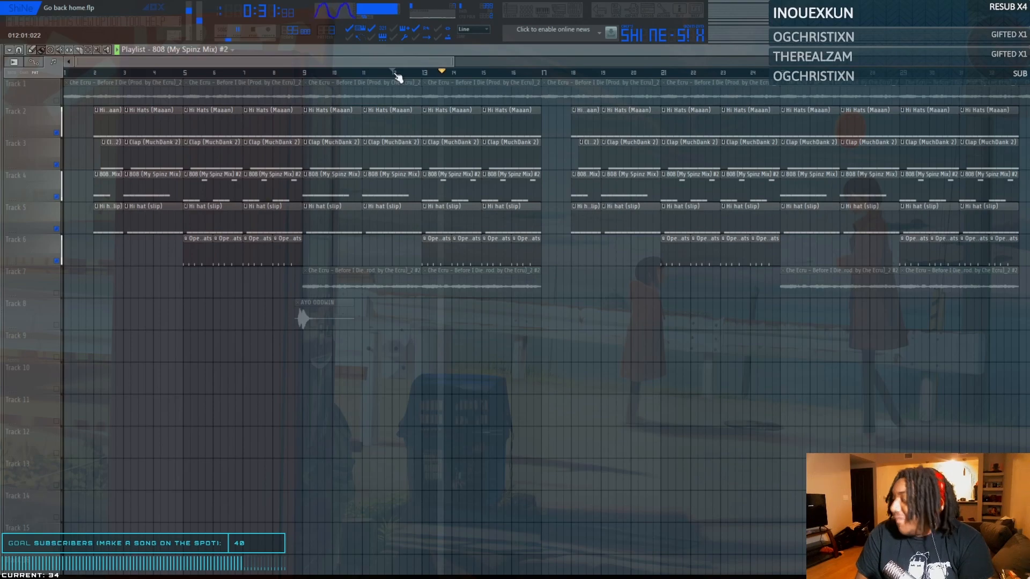
pyautogui.press('space')
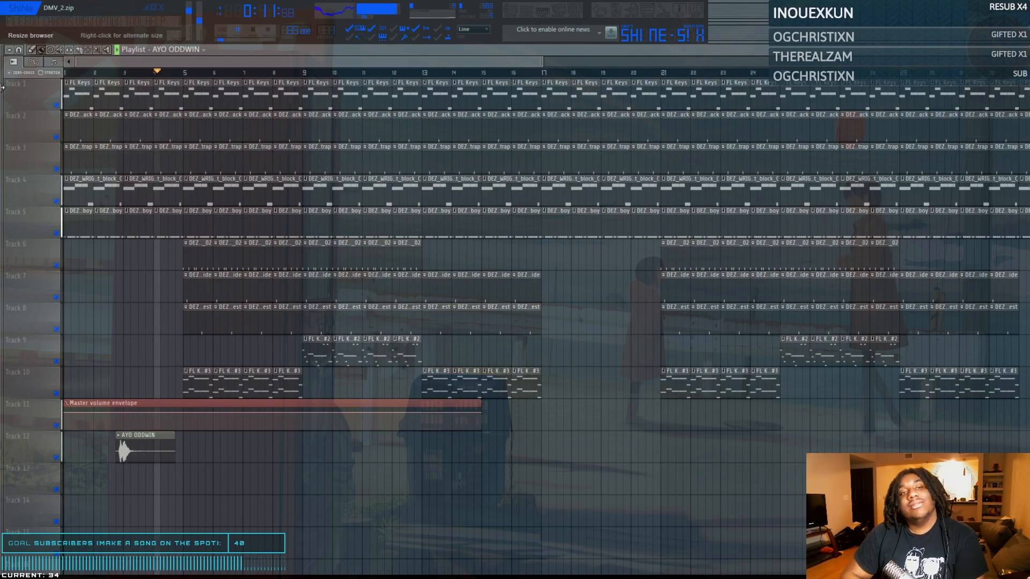
# Stop the DMV_2.zip song, solo the FL Keys melody on Track 1, and play its pattern with the channel rack open.
pyautogui.press('space')
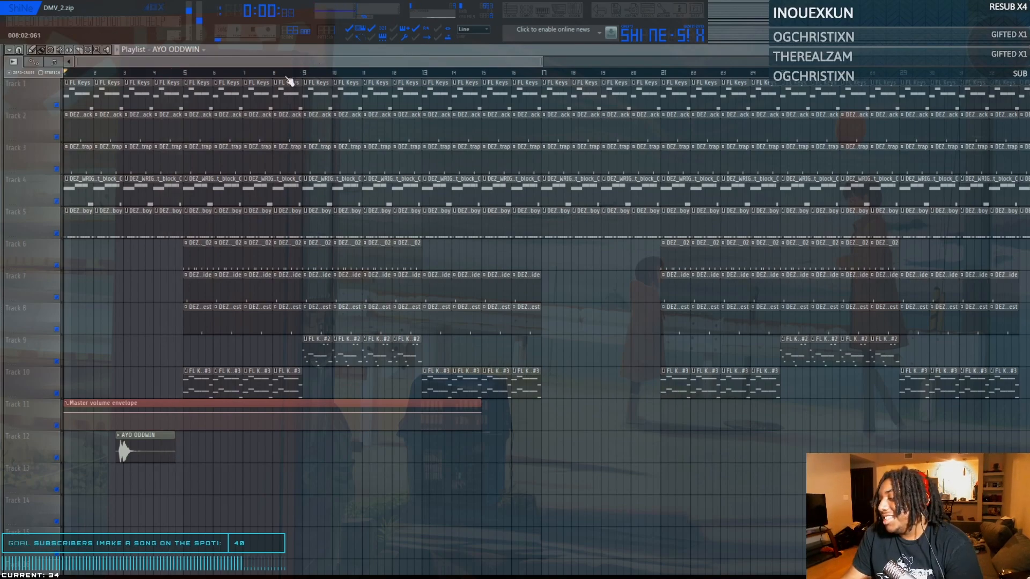
pyautogui.rightClick(57, 105)
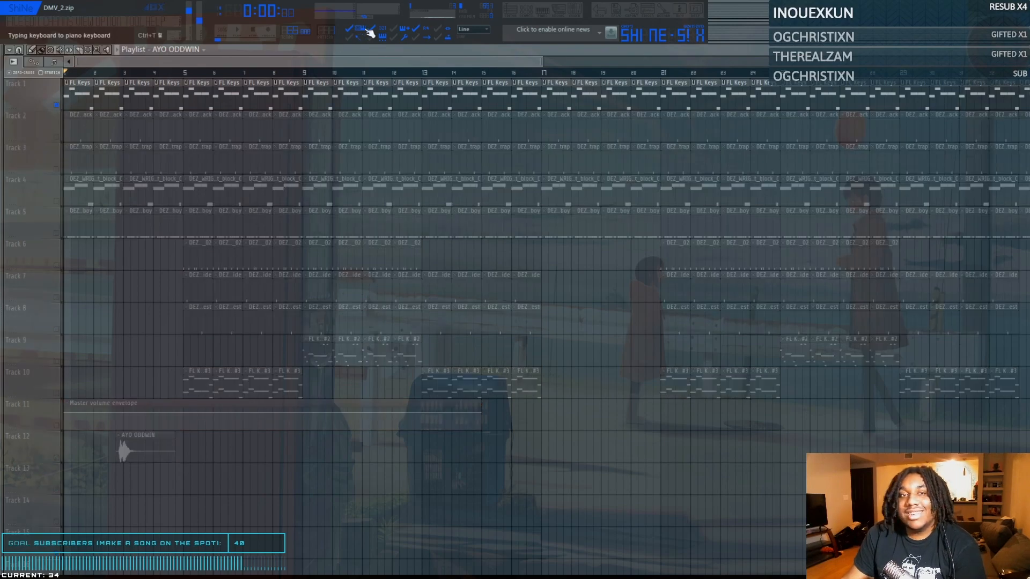
pyautogui.click(528, 12)
pyautogui.press('space')
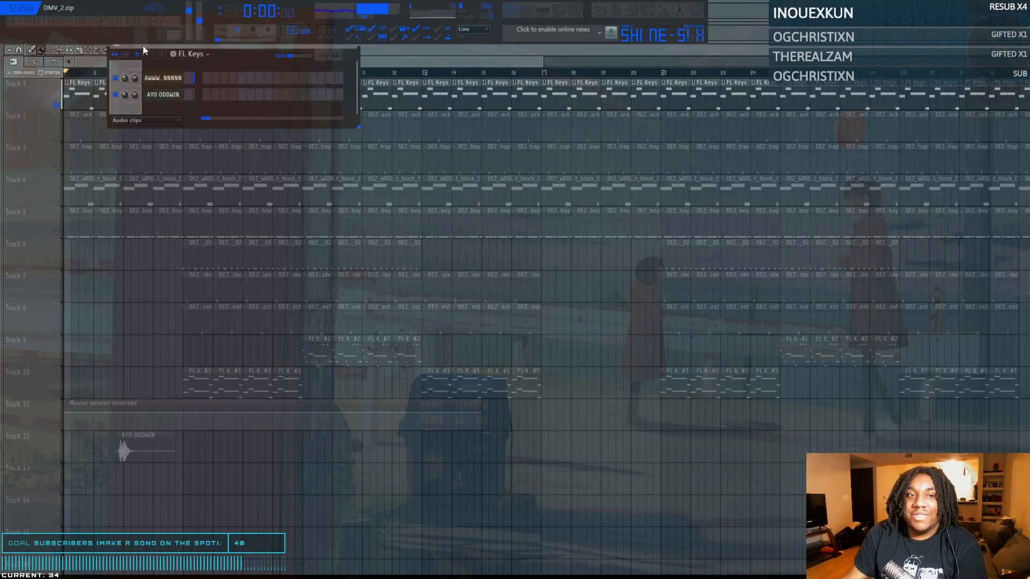
# Open the FL Keys instrument and its mixer routing, and review its melody notes in the piano roll.
pyautogui.click(195, 66)
pyautogui.click(167, 80)
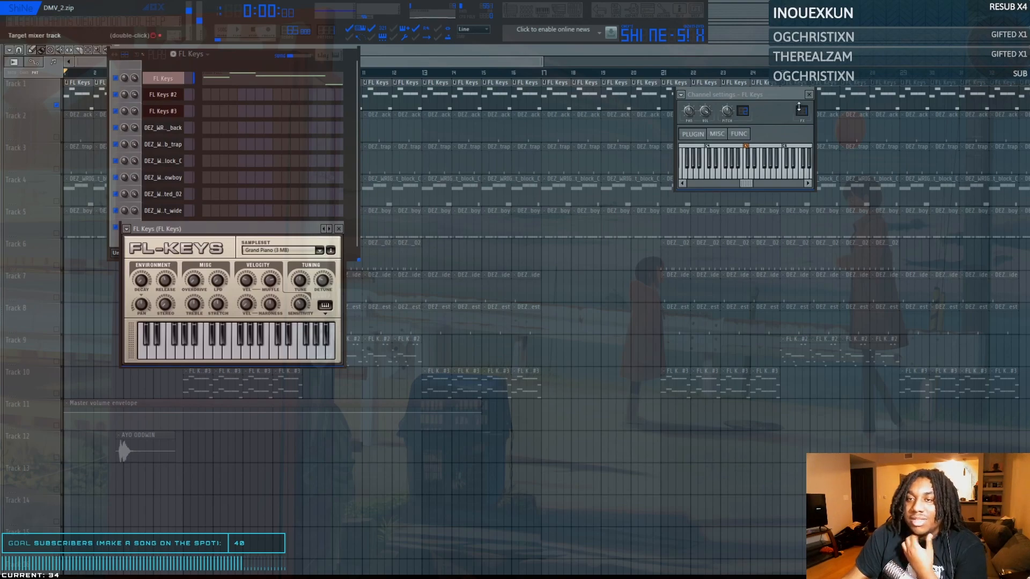
pyautogui.click(800, 111)
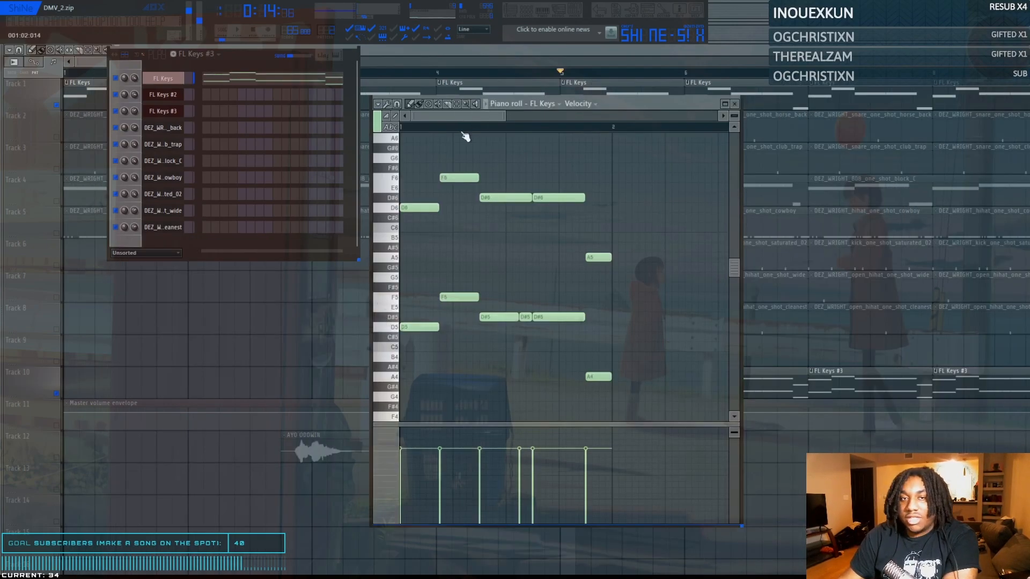
pyautogui.click(488, 106)
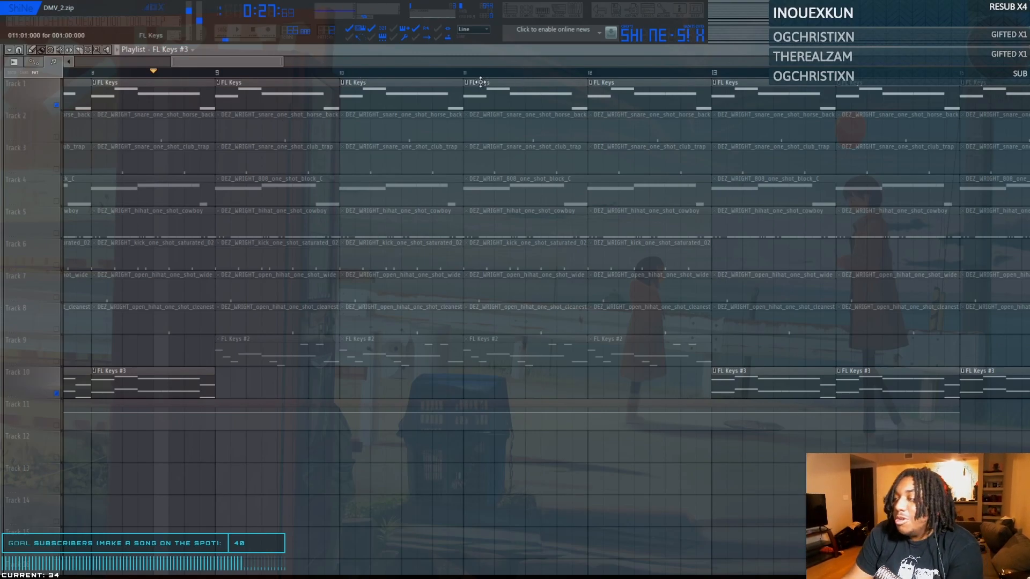
# Enable Track 9, play the layered melodies, and open the FL Keys #2 pattern.
pyautogui.click(60, 358)
pyautogui.press('space')
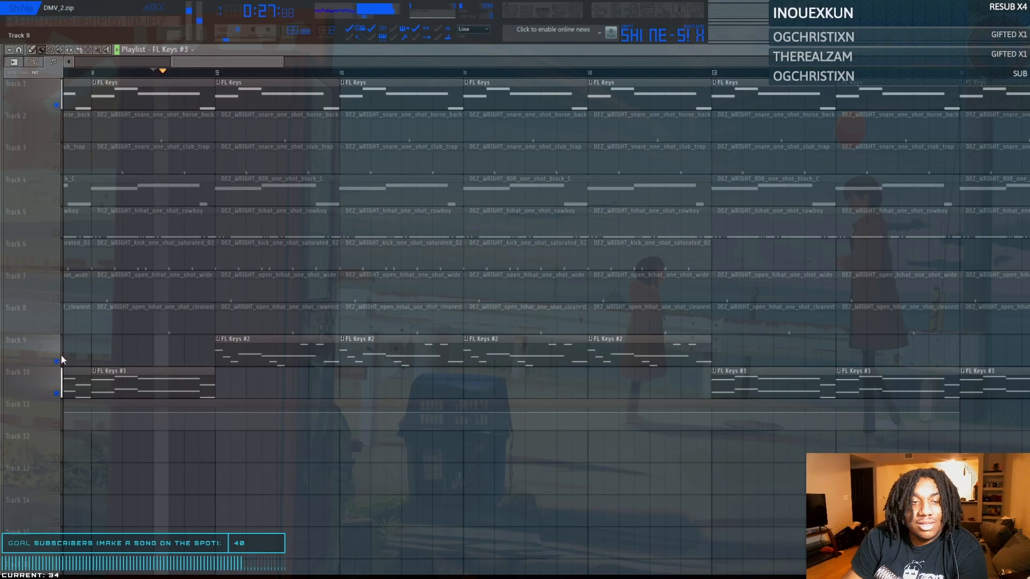
pyautogui.doubleClick(257, 346)
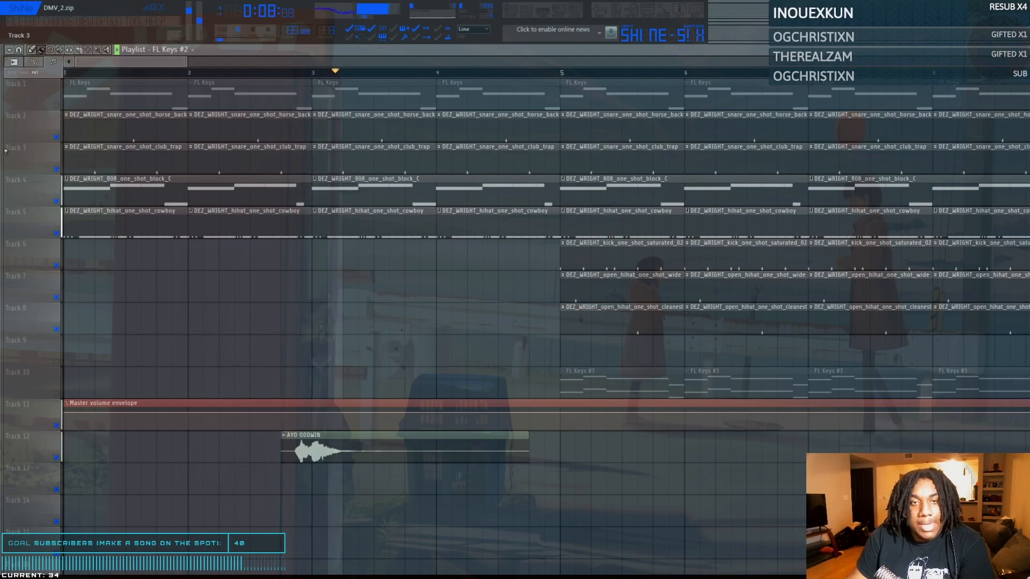
# Stop the drum playback and open the snare samples' channel settings from the channel rack.
pyautogui.press('space')
pyautogui.press('F6')
pyautogui.click(163, 128)
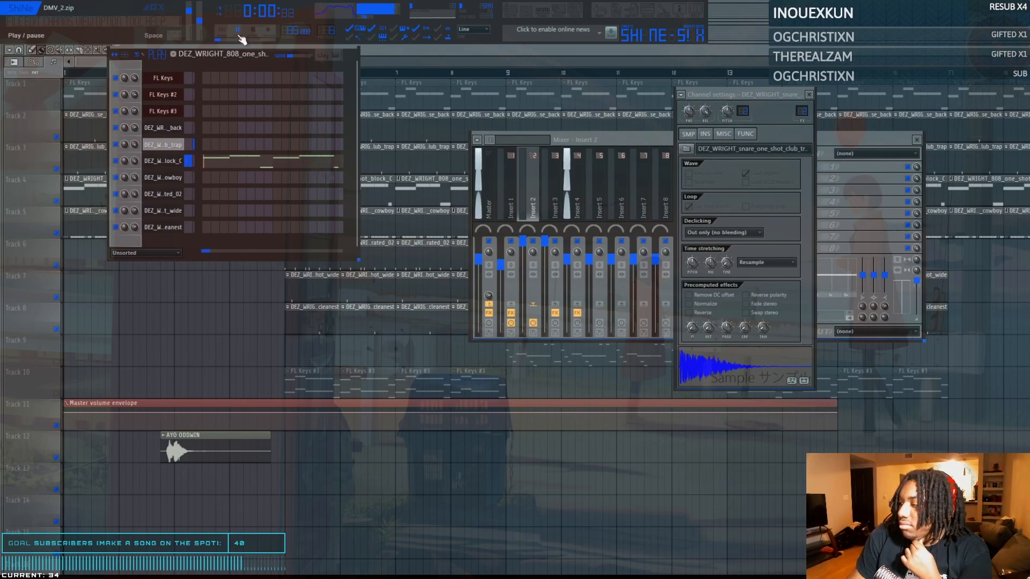
# Open the Fruity Parametric EQ 2 on the 808's mixer track, Insert 4, and play the 808 pattern through it.
pyautogui.press('Down')
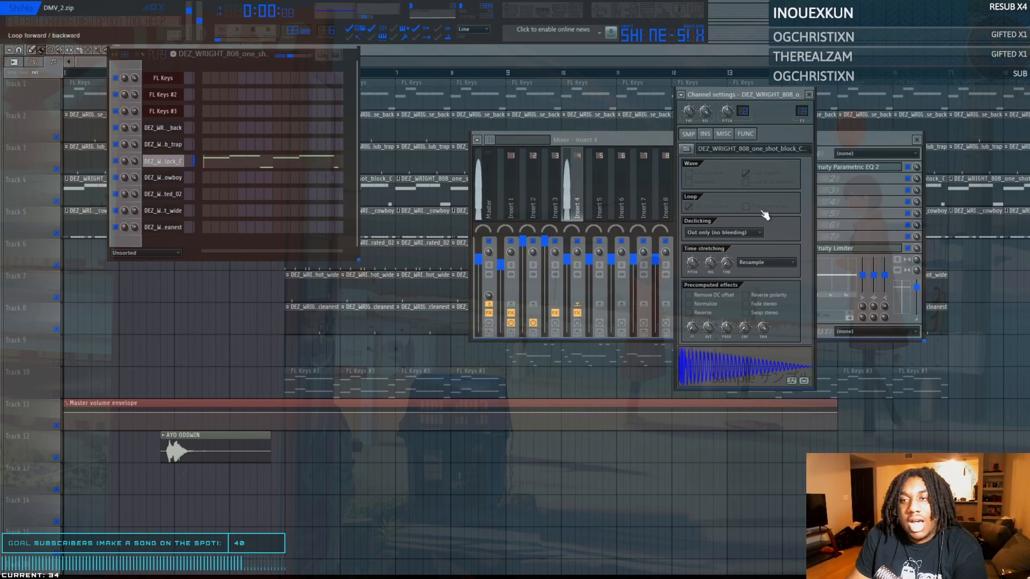
pyautogui.click(841, 171)
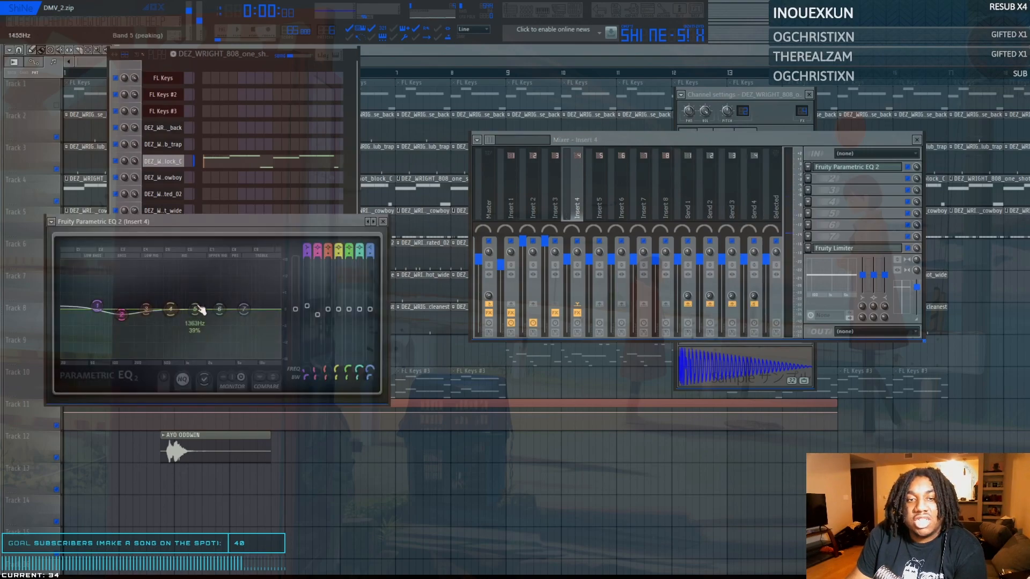
pyautogui.press('space')
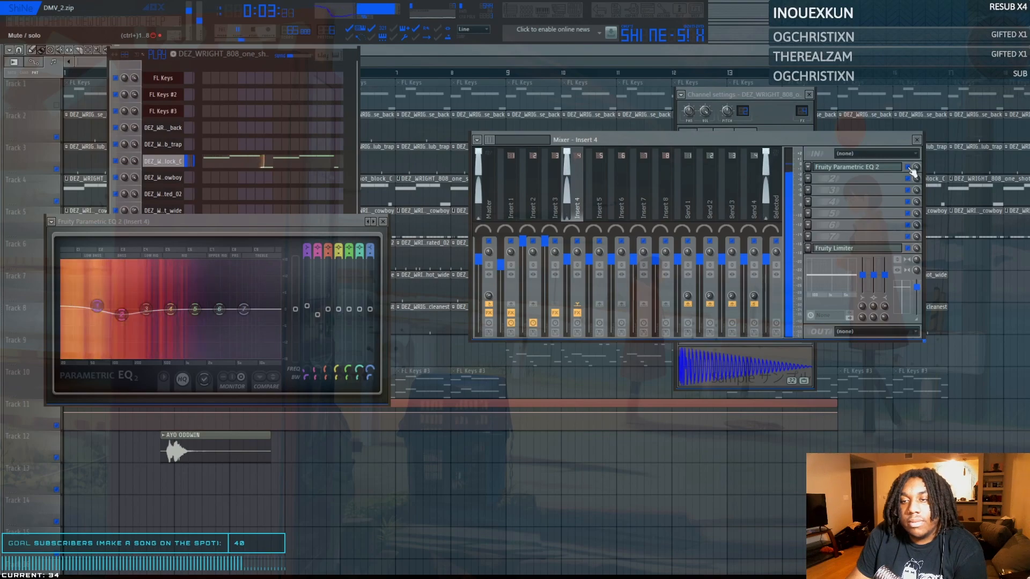
pyautogui.press('space')
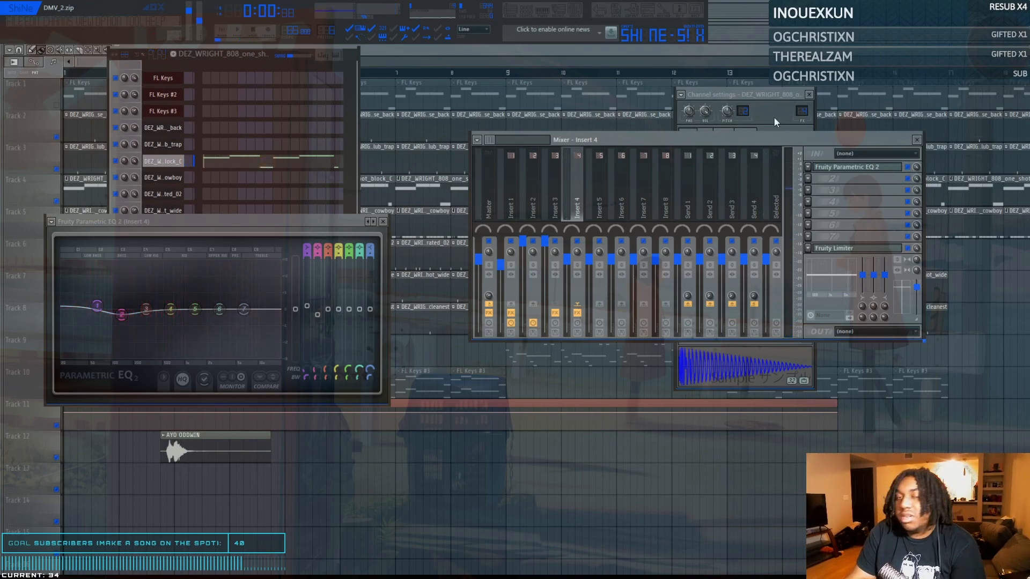
# Play the DEZ_WRIGHT cowboy hi-hat pattern and show its notes in the piano roll.
pyautogui.click(159, 60)
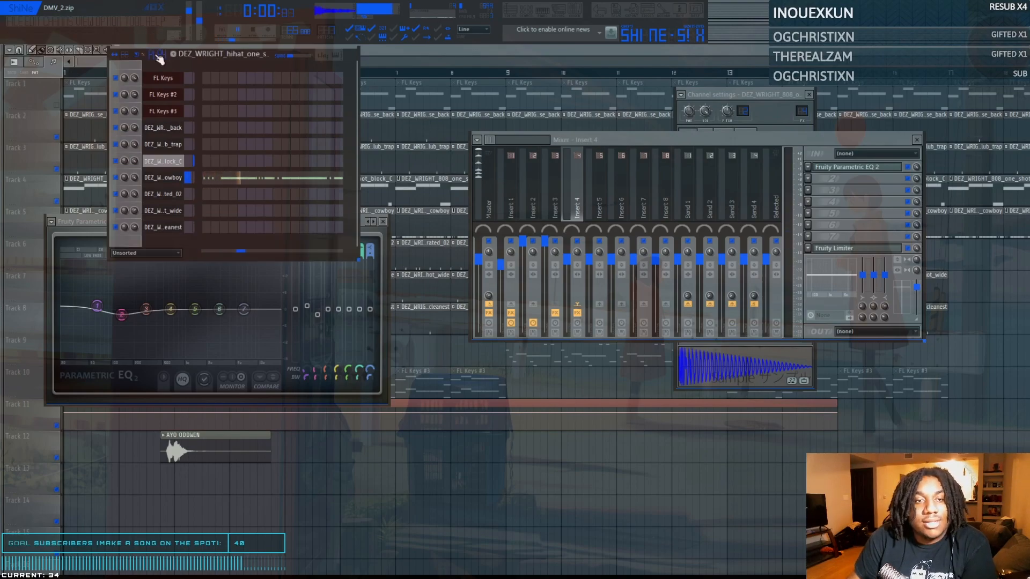
pyautogui.click(280, 177)
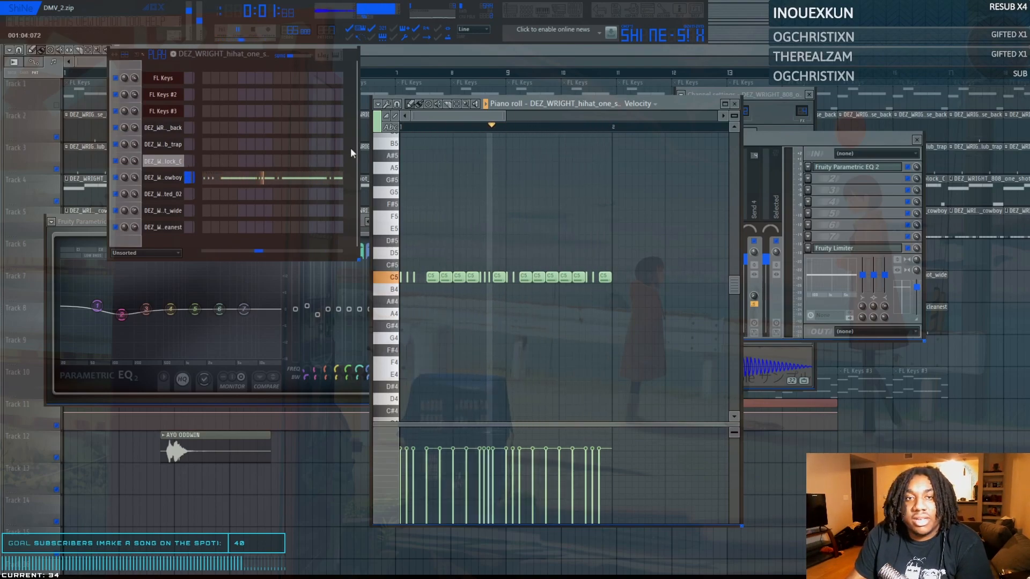
pyautogui.press('space')
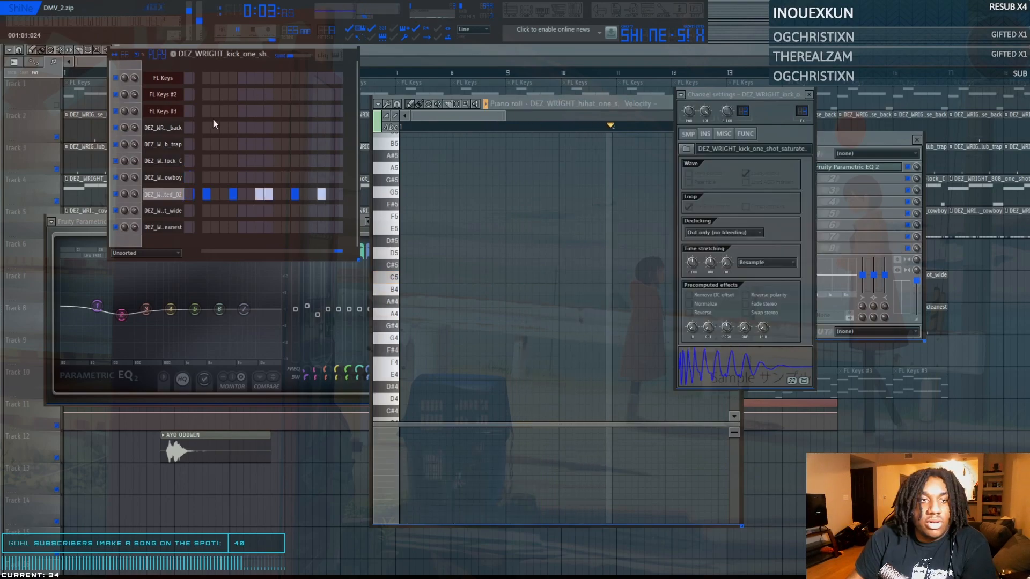
# Open the saturated_02 kick channel and the Fruity Parametric EQ 2 on its mixer track, Insert 3.
pyautogui.click(163, 196)
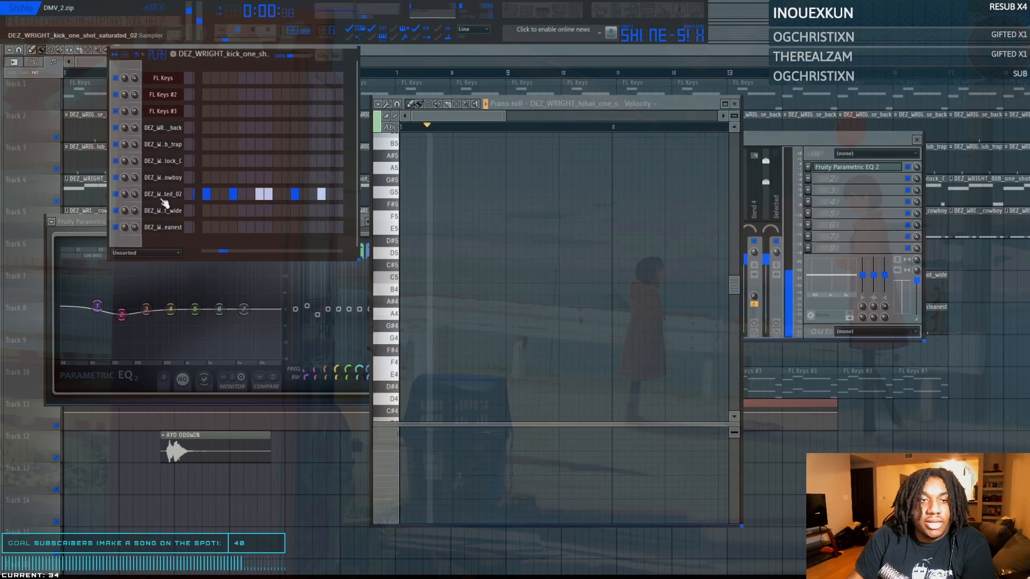
pyautogui.click(769, 143)
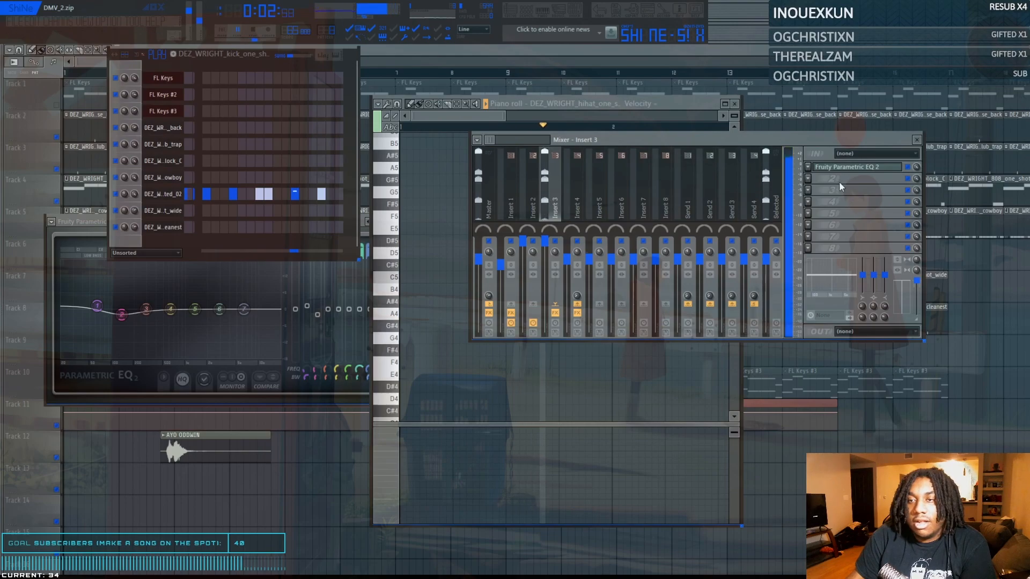
pyautogui.click(856, 171)
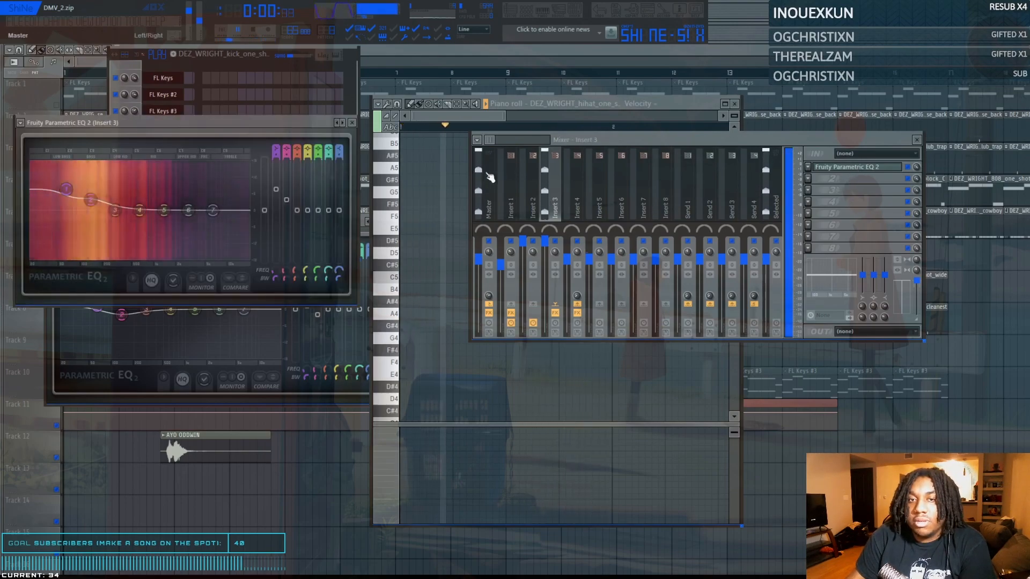
# Open the GClip effect on the Master mixer track while the kick pattern plays.
pyautogui.click(487, 181)
pyautogui.click(836, 179)
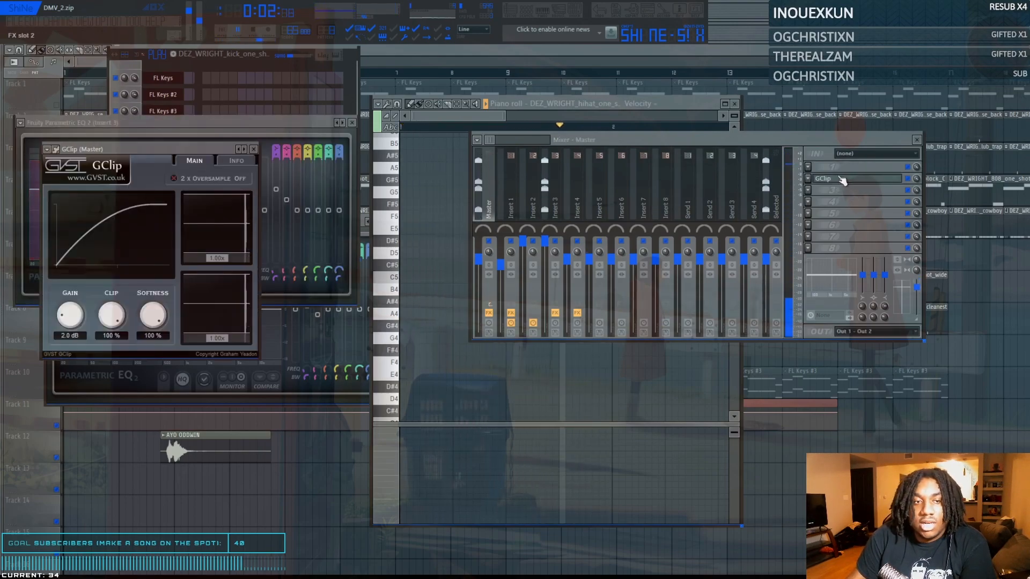
pyautogui.press('space')
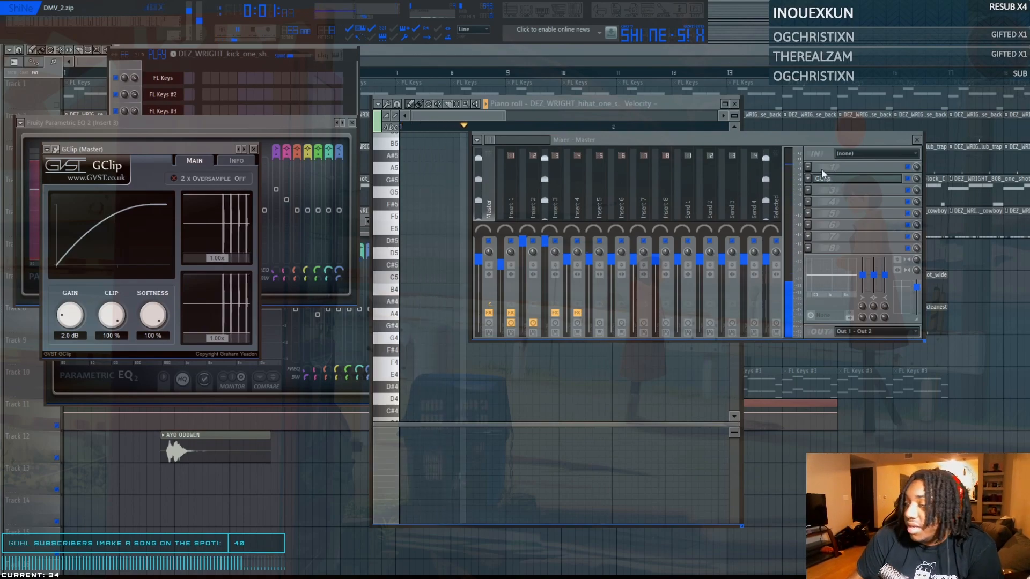
# Review the open hi-hat patterns in the channel rack, and close all windows to return to the playlist.
pyautogui.click(352, 62)
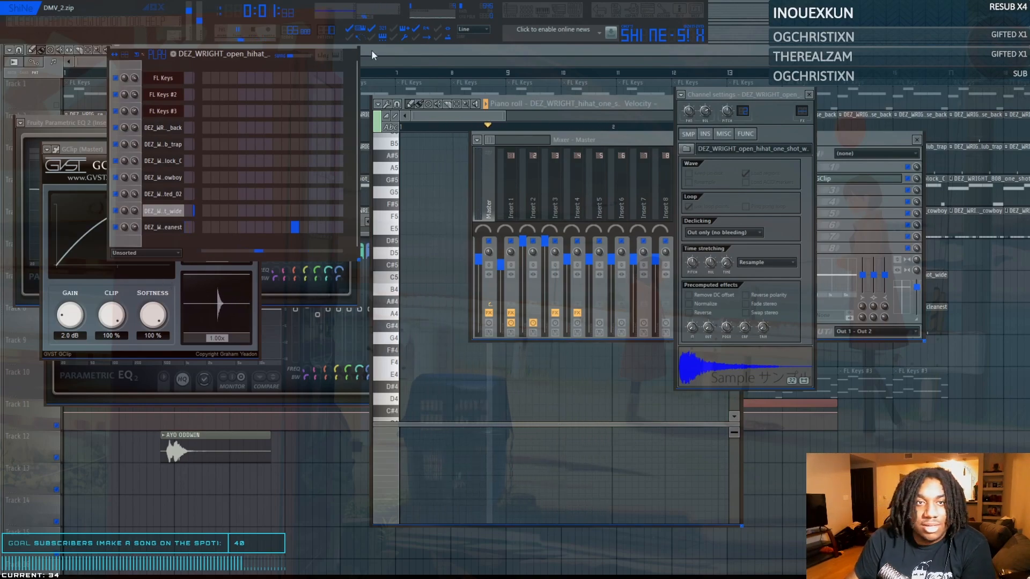
pyautogui.press('F12')
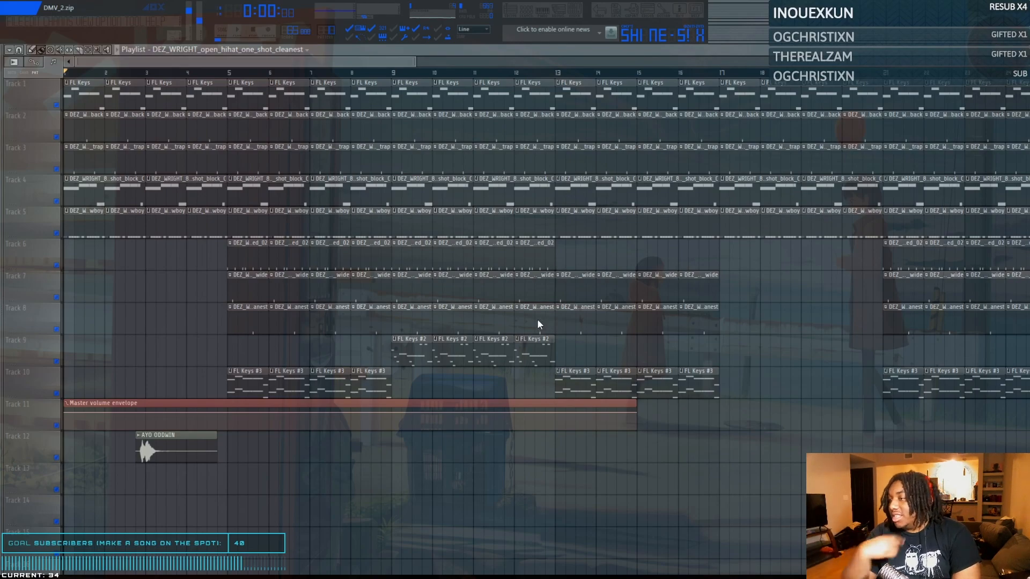